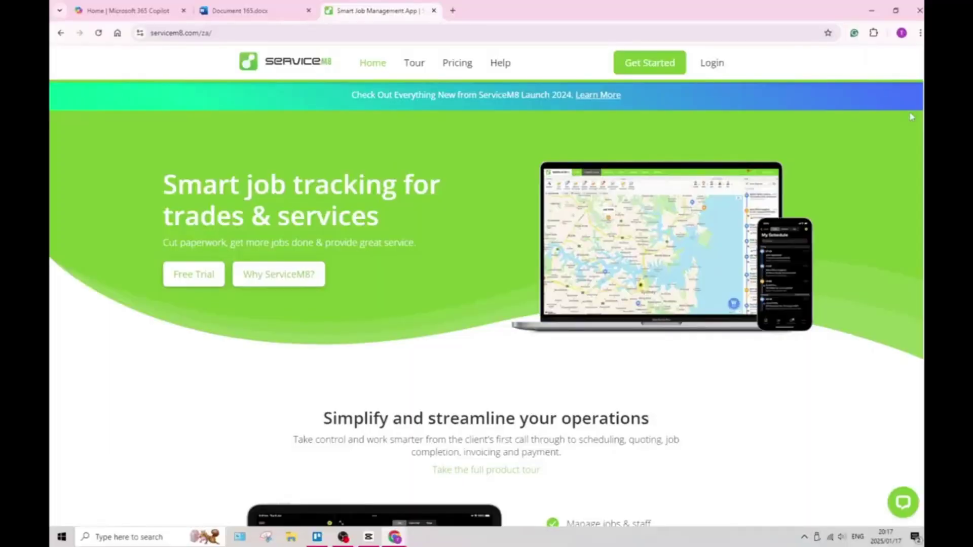
{"action": "scroll", "coordinate": [487, 304], "scroll_direction": "down", "scroll_amount": 1}
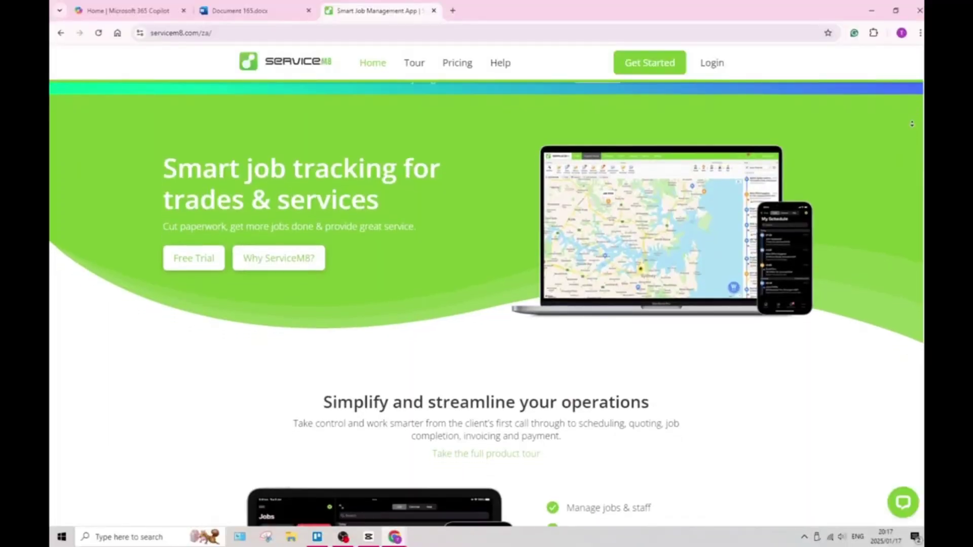
{"action": "scroll", "coordinate": [487, 304], "scroll_direction": "down", "scroll_amount": 1}
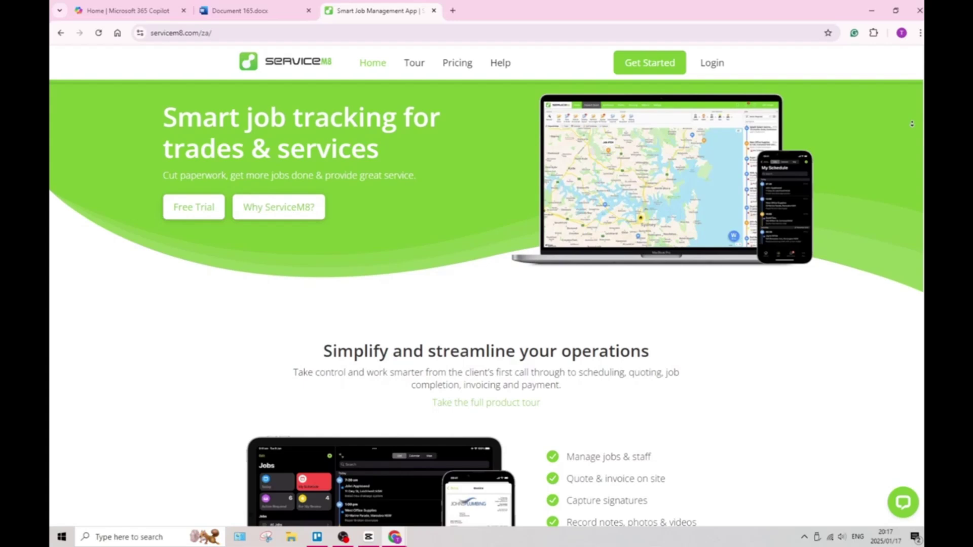
{"action": "scroll", "coordinate": [487, 304], "scroll_direction": "down", "scroll_amount": 1}
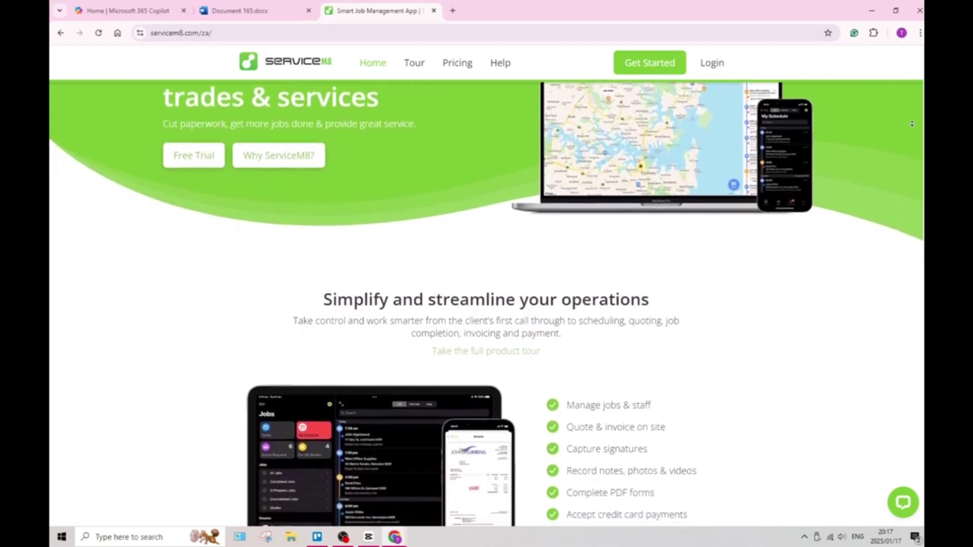
{"action": "scroll", "coordinate": [487, 303], "scroll_direction": "down", "scroll_amount": 2}
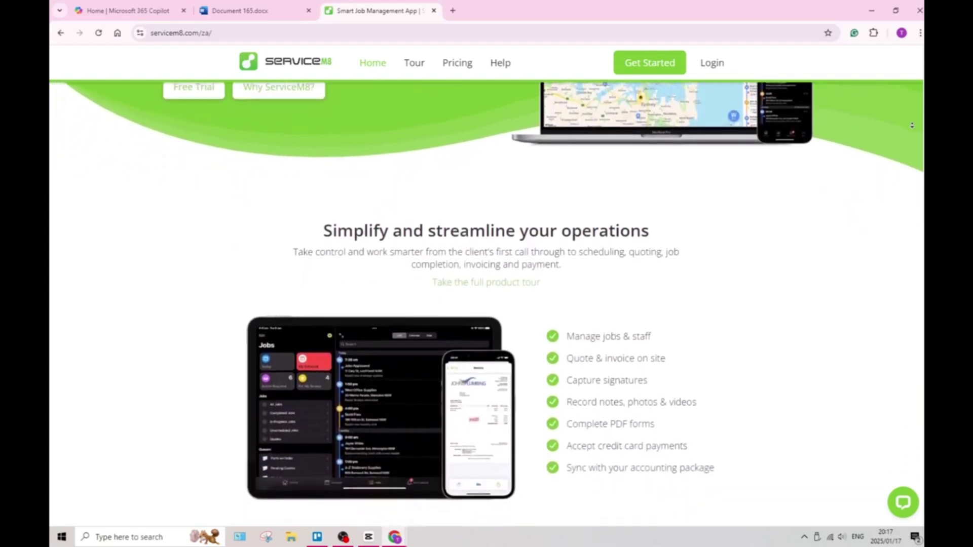
{"action": "scroll", "coordinate": [487, 304], "scroll_direction": "down", "scroll_amount": 1}
{"action": "scroll", "coordinate": [487, 304], "scroll_direction": "down", "scroll_amount": 1}
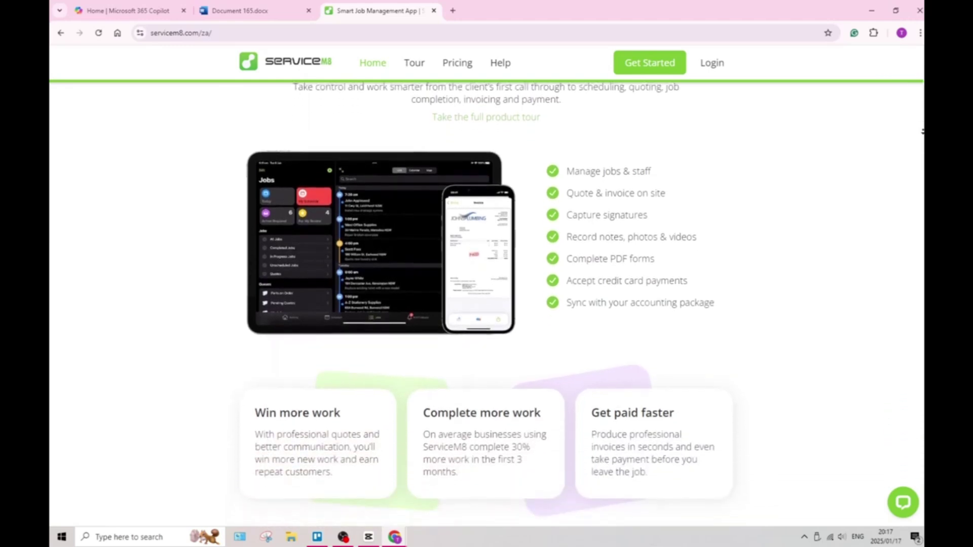
{"action": "scroll", "coordinate": [487, 304], "scroll_direction": "down", "scroll_amount": 1}
{"action": "scroll", "coordinate": [487, 304], "scroll_direction": "down", "scroll_amount": 1}
{"action": "scroll", "coordinate": [487, 303], "scroll_direction": "down", "scroll_amount": 1}
{"action": "scroll", "coordinate": [487, 304], "scroll_direction": "down", "scroll_amount": 1}
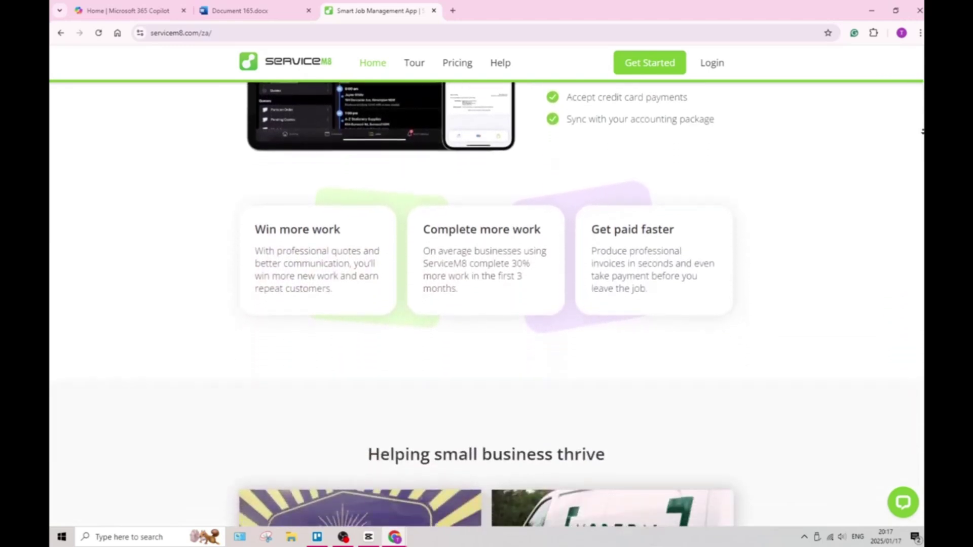
{"action": "scroll", "coordinate": [487, 304], "scroll_direction": "down", "scroll_amount": 1}
{"action": "scroll", "coordinate": [487, 305], "scroll_direction": "down", "scroll_amount": 1}
{"action": "scroll", "coordinate": [486, 304], "scroll_direction": "down", "scroll_amount": 1}
{"action": "scroll", "coordinate": [486, 305], "scroll_direction": "down", "scroll_amount": 1}
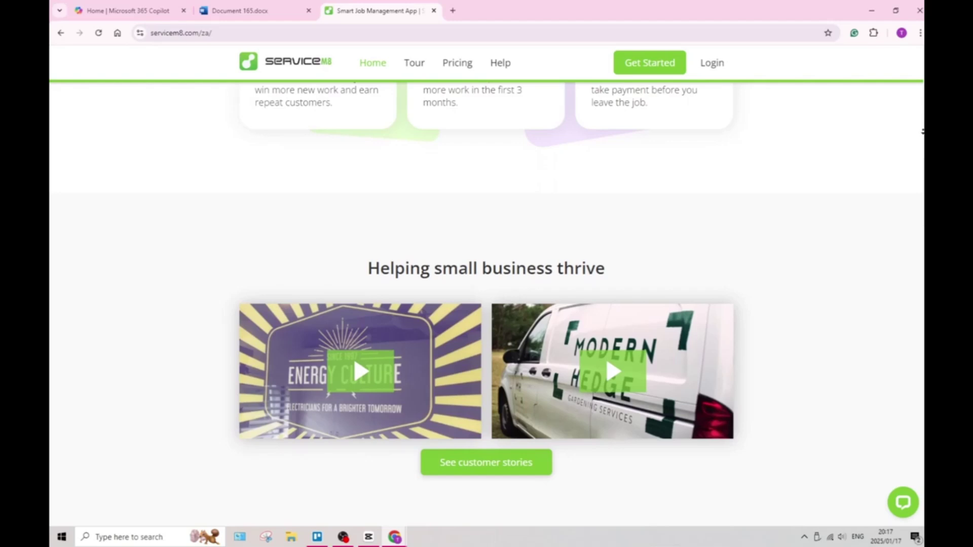
{"action": "scroll", "coordinate": [486, 304], "scroll_direction": "down", "scroll_amount": 1}
{"action": "scroll", "coordinate": [486, 304], "scroll_direction": "down", "scroll_amount": 1}
{"action": "scroll", "coordinate": [487, 304], "scroll_direction": "down", "scroll_amount": 1}
{"action": "scroll", "coordinate": [487, 305], "scroll_direction": "down", "scroll_amount": 1}
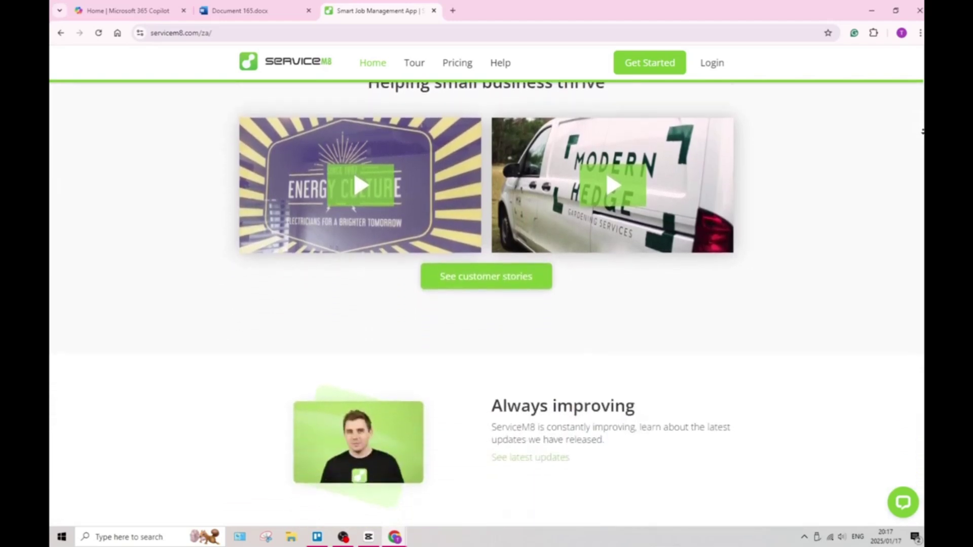
{"action": "scroll", "coordinate": [487, 304], "scroll_direction": "down", "scroll_amount": 1}
{"action": "scroll", "coordinate": [487, 304], "scroll_direction": "down", "scroll_amount": 1}
{"action": "scroll", "coordinate": [486, 304], "scroll_direction": "down", "scroll_amount": 1}
{"action": "scroll", "coordinate": [486, 304], "scroll_direction": "down", "scroll_amount": 1}
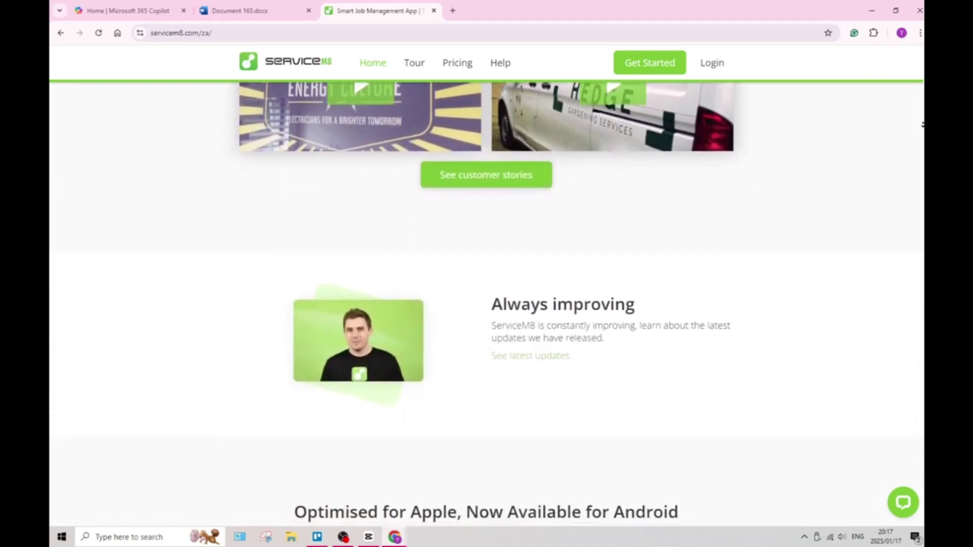
{"action": "scroll", "coordinate": [487, 304], "scroll_direction": "down", "scroll_amount": 1}
{"action": "scroll", "coordinate": [487, 304], "scroll_direction": "down", "scroll_amount": 1}
{"action": "scroll", "coordinate": [486, 304], "scroll_direction": "down", "scroll_amount": 1}
{"action": "scroll", "coordinate": [487, 304], "scroll_direction": "down", "scroll_amount": 1}
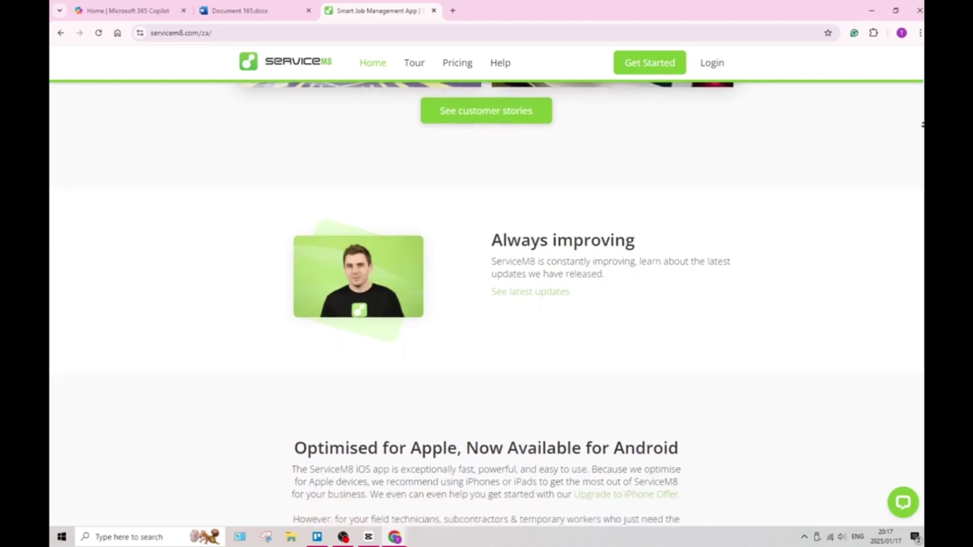
{"action": "scroll", "coordinate": [487, 304], "scroll_direction": "down", "scroll_amount": 1}
{"action": "scroll", "coordinate": [487, 304], "scroll_direction": "down", "scroll_amount": 1}
{"action": "scroll", "coordinate": [487, 304], "scroll_direction": "down", "scroll_amount": 1}
{"action": "scroll", "coordinate": [487, 305], "scroll_direction": "down", "scroll_amount": 1}
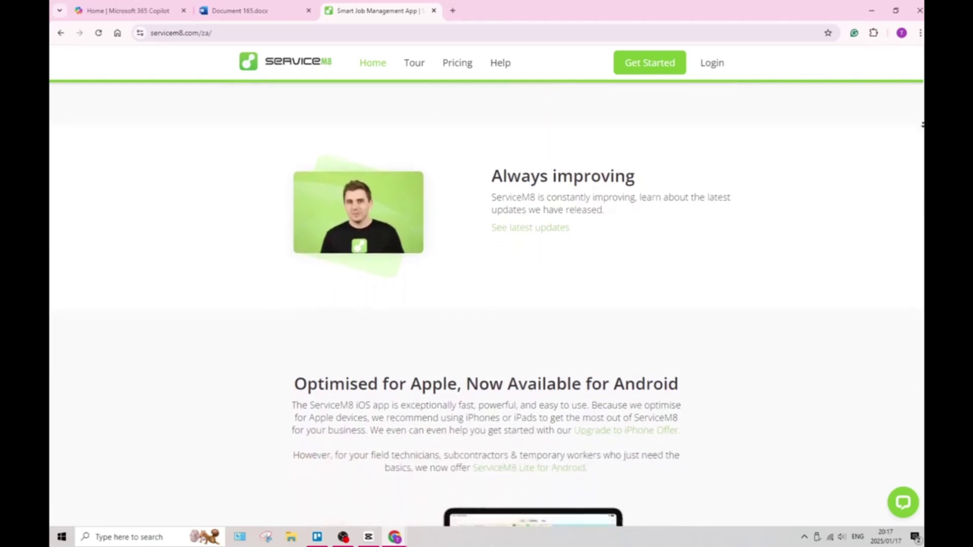
{"action": "scroll", "coordinate": [486, 304], "scroll_direction": "down", "scroll_amount": 1}
{"action": "scroll", "coordinate": [487, 304], "scroll_direction": "down", "scroll_amount": 1}
{"action": "scroll", "coordinate": [487, 304], "scroll_direction": "down", "scroll_amount": 1}
{"action": "scroll", "coordinate": [487, 304], "scroll_direction": "down", "scroll_amount": 1}
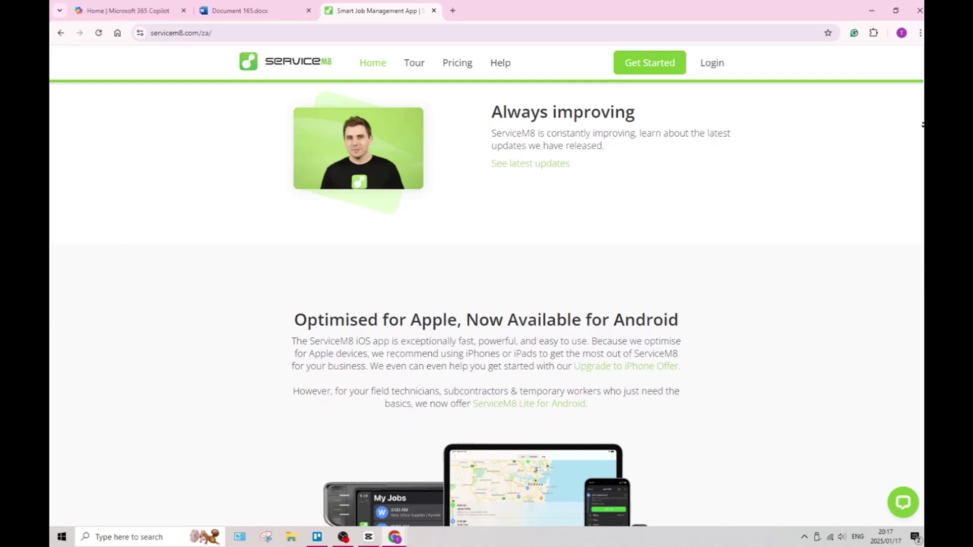
{"action": "scroll", "coordinate": [487, 304], "scroll_direction": "down", "scroll_amount": 1}
{"action": "scroll", "coordinate": [487, 305], "scroll_direction": "down", "scroll_amount": 1}
{"action": "scroll", "coordinate": [486, 304], "scroll_direction": "down", "scroll_amount": 1}
{"action": "scroll", "coordinate": [486, 304], "scroll_direction": "down", "scroll_amount": 1}
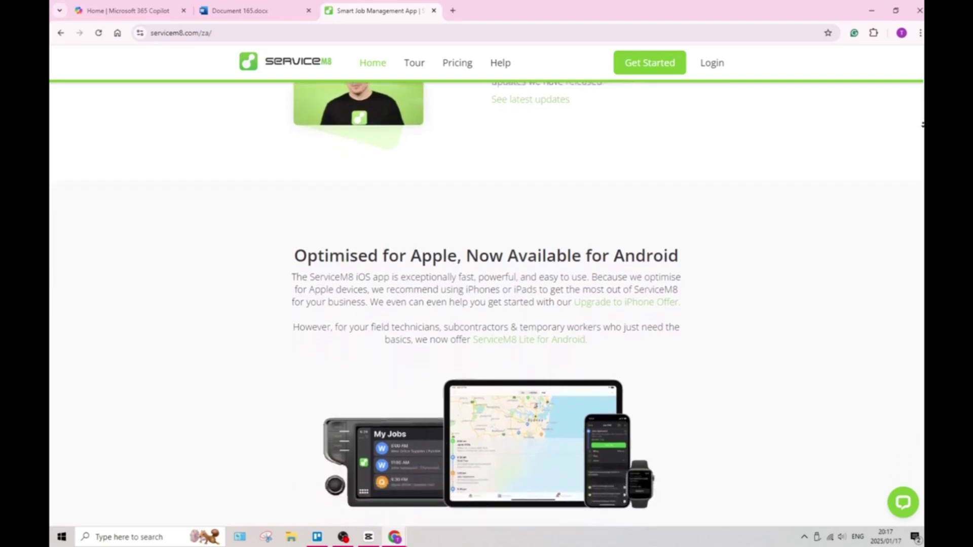
{"action": "scroll", "coordinate": [486, 304], "scroll_direction": "down", "scroll_amount": 1}
{"action": "scroll", "coordinate": [487, 304], "scroll_direction": "down", "scroll_amount": 1}
{"action": "scroll", "coordinate": [487, 304], "scroll_direction": "down", "scroll_amount": 1}
{"action": "scroll", "coordinate": [487, 304], "scroll_direction": "down", "scroll_amount": 1}
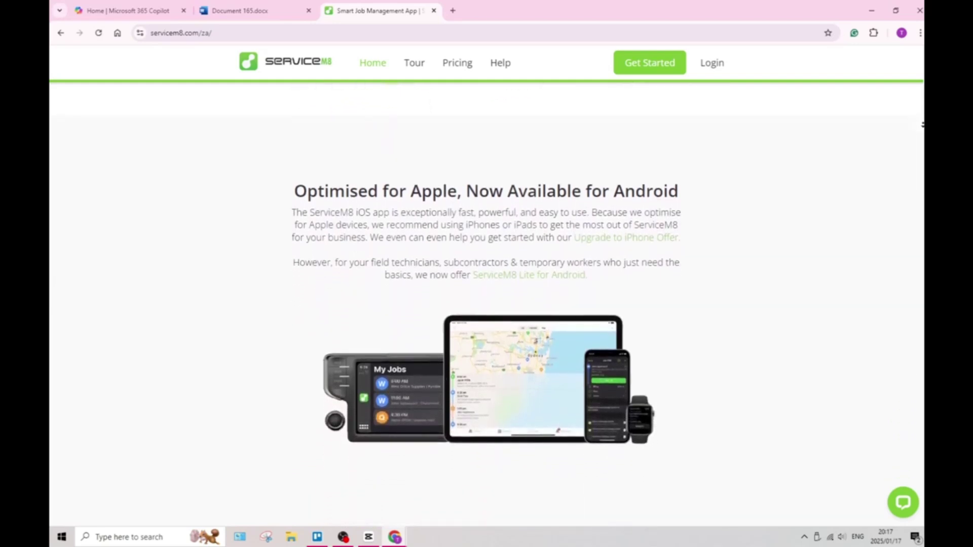
{"action": "scroll", "coordinate": [487, 304], "scroll_direction": "down", "scroll_amount": 1}
{"action": "scroll", "coordinate": [486, 304], "scroll_direction": "down", "scroll_amount": 1}
{"action": "scroll", "coordinate": [487, 304], "scroll_direction": "down", "scroll_amount": 1}
{"action": "scroll", "coordinate": [486, 304], "scroll_direction": "down", "scroll_amount": 1}
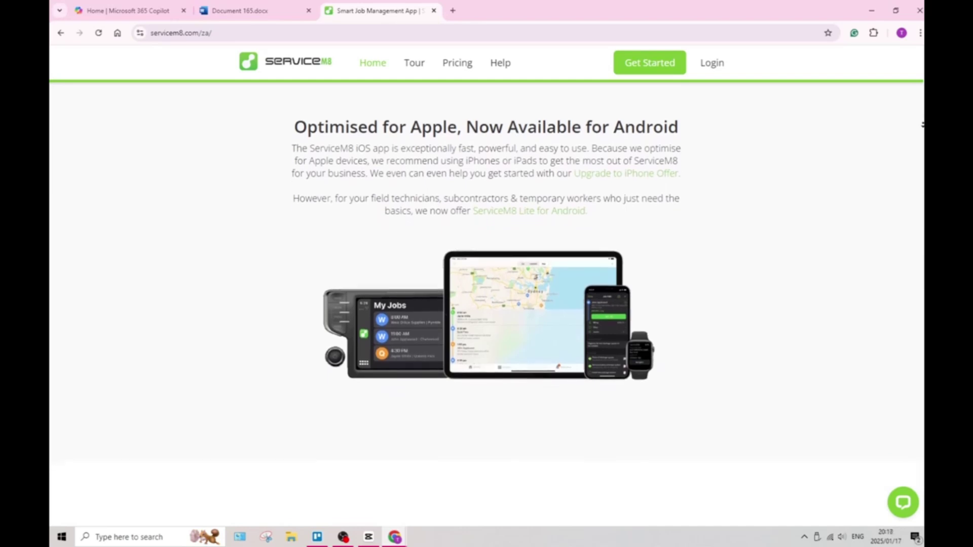
{"action": "scroll", "coordinate": [486, 305], "scroll_direction": "down", "scroll_amount": 1}
{"action": "scroll", "coordinate": [486, 304], "scroll_direction": "down", "scroll_amount": 1}
{"action": "scroll", "coordinate": [487, 305], "scroll_direction": "down", "scroll_amount": 1}
{"action": "scroll", "coordinate": [486, 304], "scroll_direction": "down", "scroll_amount": 1}
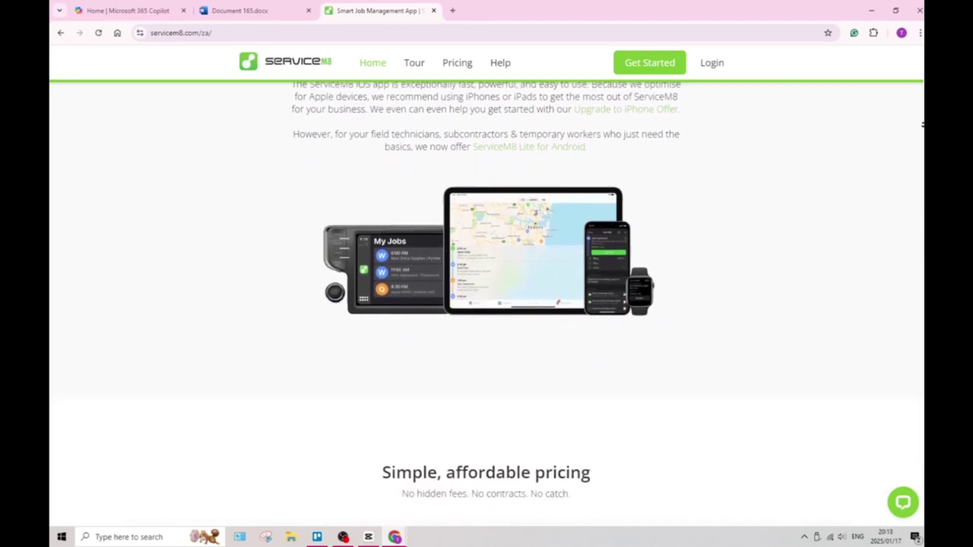
{"action": "scroll", "coordinate": [487, 304], "scroll_direction": "down", "scroll_amount": 1}
{"action": "scroll", "coordinate": [486, 304], "scroll_direction": "down", "scroll_amount": 1}
{"action": "scroll", "coordinate": [486, 304], "scroll_direction": "down", "scroll_amount": 1}
{"action": "scroll", "coordinate": [486, 304], "scroll_direction": "down", "scroll_amount": 1}
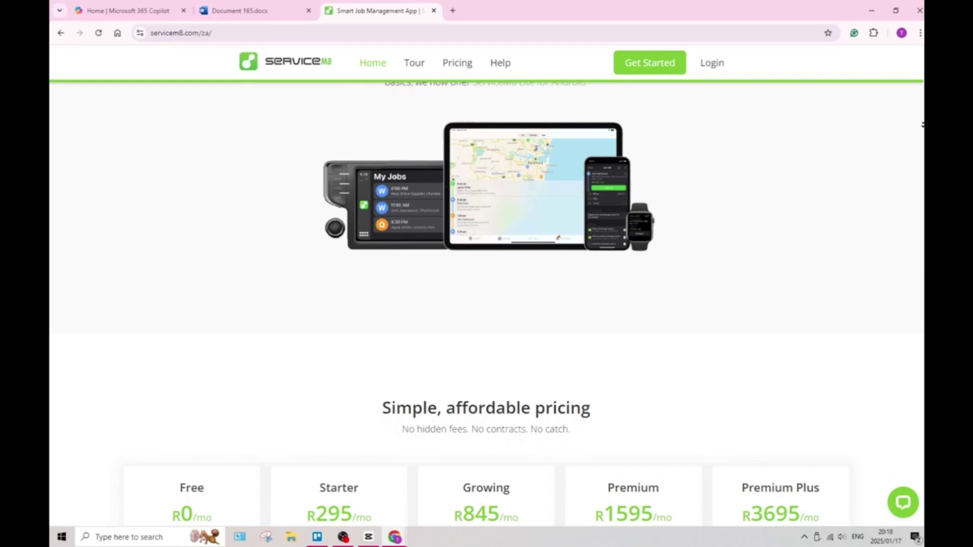
{"action": "scroll", "coordinate": [486, 304], "scroll_direction": "down", "scroll_amount": 1}
{"action": "scroll", "coordinate": [486, 304], "scroll_direction": "down", "scroll_amount": 1}
{"action": "scroll", "coordinate": [487, 304], "scroll_direction": "down", "scroll_amount": 1}
{"action": "scroll", "coordinate": [486, 304], "scroll_direction": "down", "scroll_amount": 1}
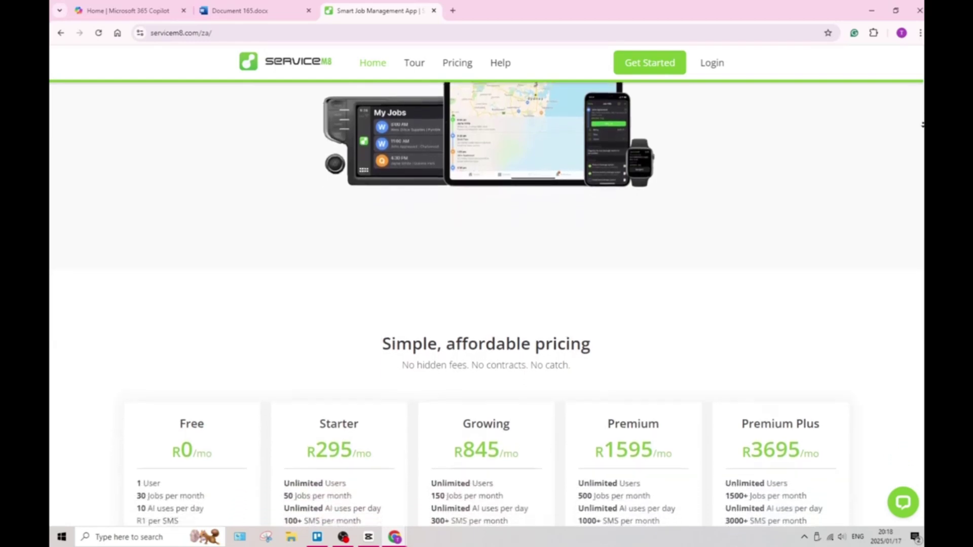
{"action": "scroll", "coordinate": [487, 305], "scroll_direction": "down", "scroll_amount": 1}
{"action": "scroll", "coordinate": [486, 304], "scroll_direction": "down", "scroll_amount": 1}
{"action": "scroll", "coordinate": [486, 304], "scroll_direction": "down", "scroll_amount": 1}
{"action": "scroll", "coordinate": [486, 304], "scroll_direction": "down", "scroll_amount": 1}
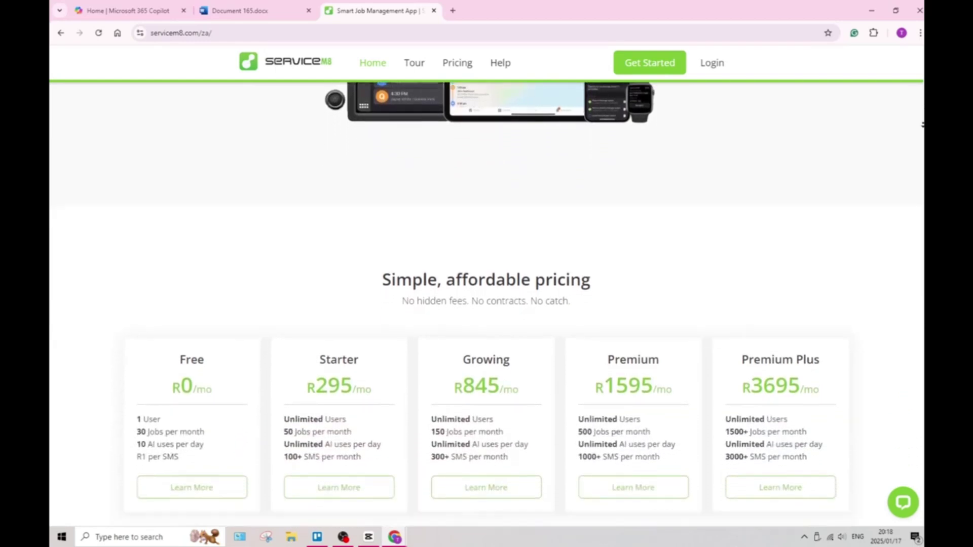
{"action": "scroll", "coordinate": [486, 305], "scroll_direction": "down", "scroll_amount": 1}
{"action": "scroll", "coordinate": [486, 304], "scroll_direction": "down", "scroll_amount": 1}
{"action": "scroll", "coordinate": [487, 304], "scroll_direction": "down", "scroll_amount": 1}
{"action": "scroll", "coordinate": [486, 304], "scroll_direction": "down", "scroll_amount": 1}
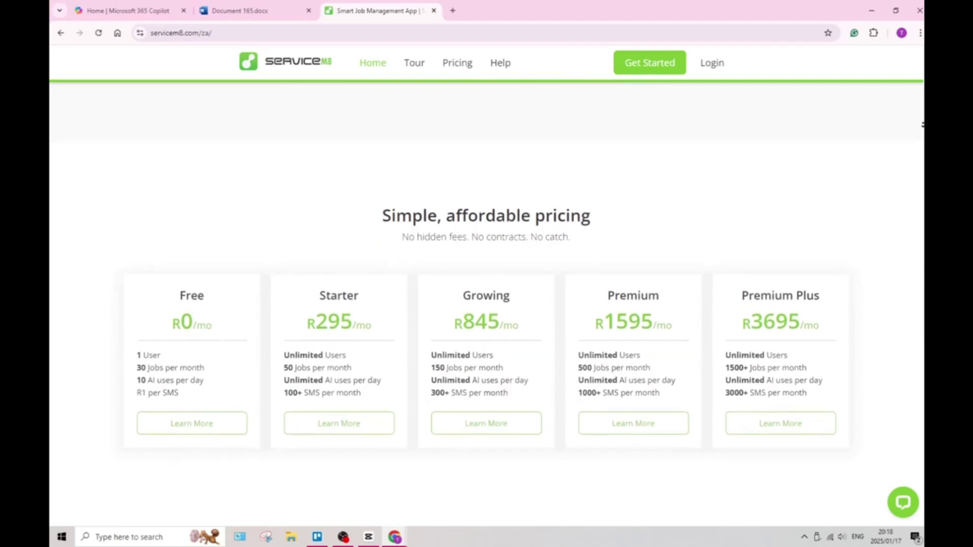
{"action": "scroll", "coordinate": [487, 304], "scroll_direction": "down", "scroll_amount": 1}
{"action": "scroll", "coordinate": [487, 304], "scroll_direction": "down", "scroll_amount": 1}
{"action": "scroll", "coordinate": [487, 304], "scroll_direction": "down", "scroll_amount": 1}
{"action": "scroll", "coordinate": [487, 304], "scroll_direction": "down", "scroll_amount": 1}
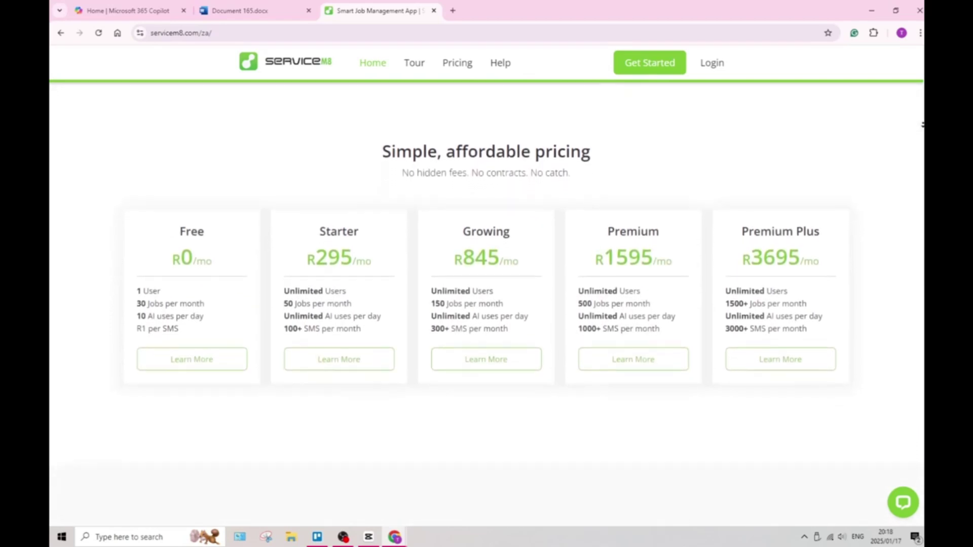
{"action": "scroll", "coordinate": [487, 303], "scroll_direction": "down", "scroll_amount": 1}
{"action": "scroll", "coordinate": [486, 304], "scroll_direction": "down", "scroll_amount": 1}
{"action": "scroll", "coordinate": [487, 304], "scroll_direction": "down", "scroll_amount": 1}
{"action": "scroll", "coordinate": [487, 304], "scroll_direction": "down", "scroll_amount": 1}
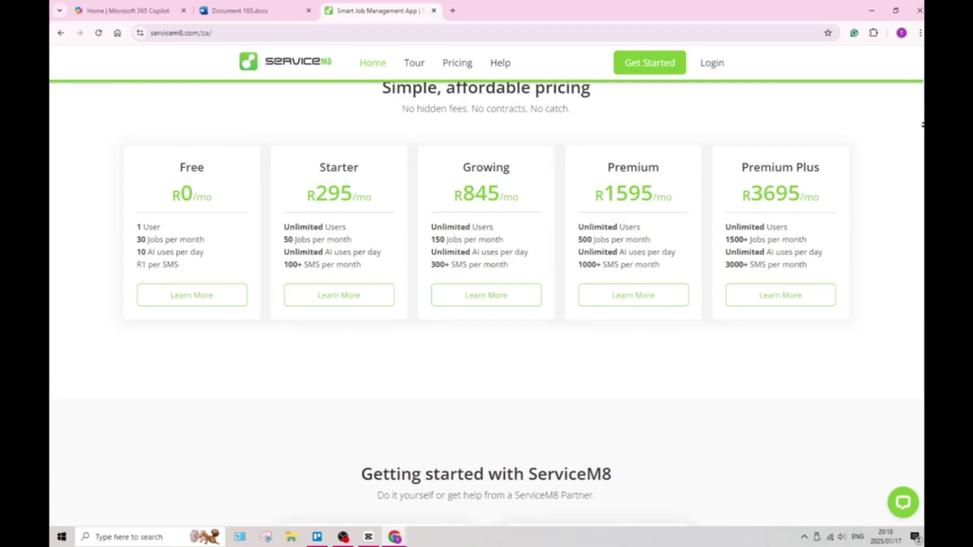
{"action": "scroll", "coordinate": [486, 304], "scroll_direction": "down", "scroll_amount": 1}
{"action": "scroll", "coordinate": [486, 304], "scroll_direction": "down", "scroll_amount": 1}
{"action": "scroll", "coordinate": [486, 304], "scroll_direction": "down", "scroll_amount": 1}
{"action": "scroll", "coordinate": [486, 304], "scroll_direction": "down", "scroll_amount": 1}
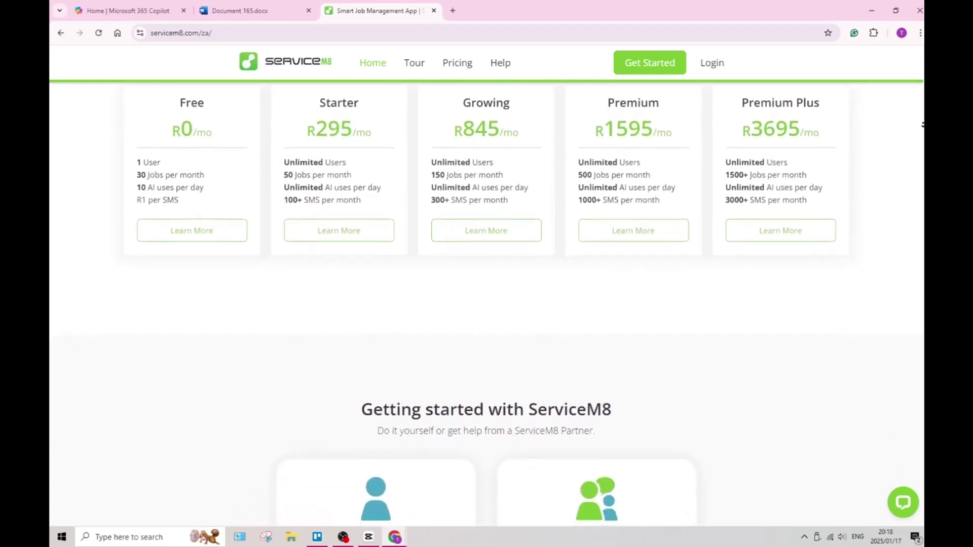
{"action": "scroll", "coordinate": [486, 305], "scroll_direction": "down", "scroll_amount": 1}
{"action": "scroll", "coordinate": [486, 304], "scroll_direction": "down", "scroll_amount": 1}
{"action": "scroll", "coordinate": [486, 304], "scroll_direction": "down", "scroll_amount": 1}
{"action": "scroll", "coordinate": [487, 304], "scroll_direction": "down", "scroll_amount": 1}
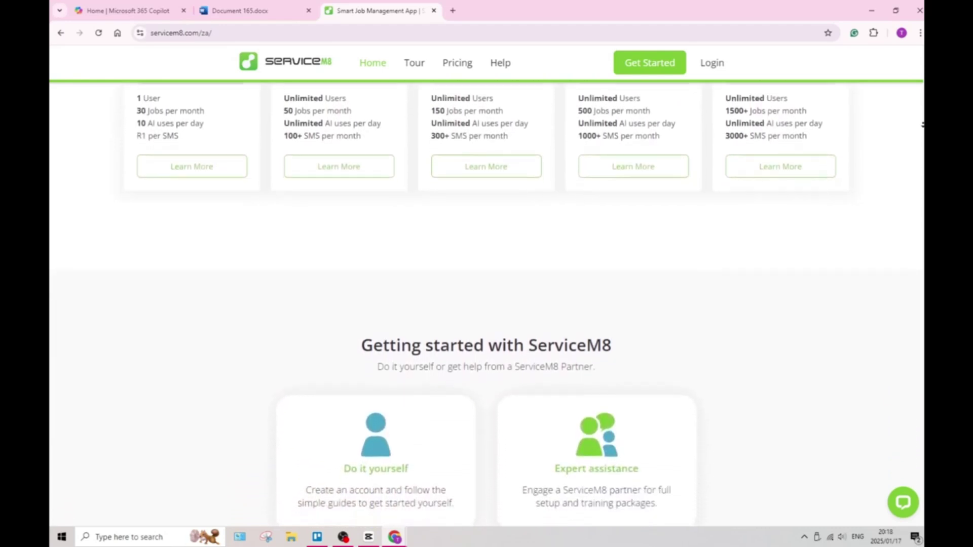
{"action": "scroll", "coordinate": [486, 304], "scroll_direction": "down", "scroll_amount": 1}
{"action": "scroll", "coordinate": [486, 304], "scroll_direction": "down", "scroll_amount": 1}
{"action": "scroll", "coordinate": [486, 304], "scroll_direction": "down", "scroll_amount": 1}
{"action": "scroll", "coordinate": [487, 305], "scroll_direction": "down", "scroll_amount": 1}
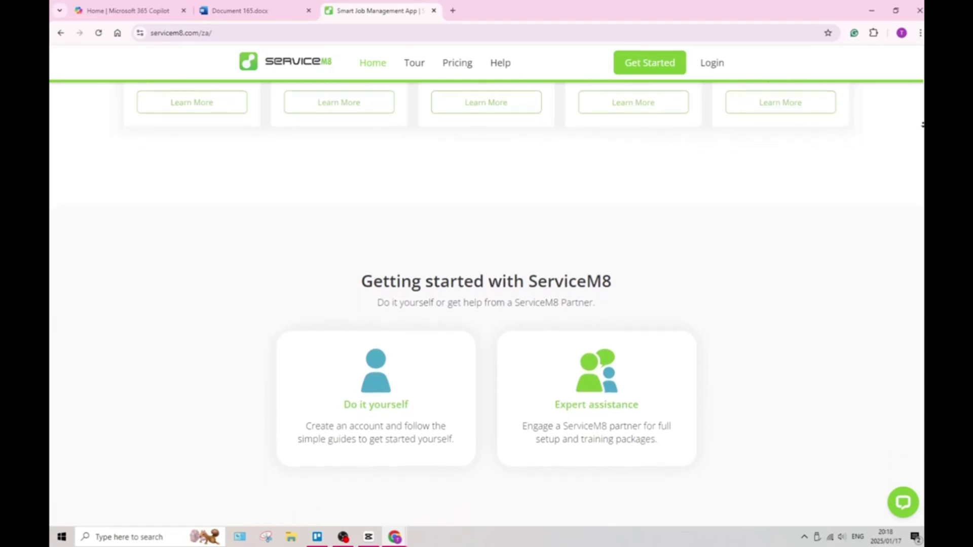
{"action": "scroll", "coordinate": [487, 304], "scroll_direction": "down", "scroll_amount": 1}
{"action": "scroll", "coordinate": [486, 304], "scroll_direction": "down", "scroll_amount": 1}
{"action": "scroll", "coordinate": [487, 304], "scroll_direction": "down", "scroll_amount": 1}
{"action": "scroll", "coordinate": [486, 304], "scroll_direction": "down", "scroll_amount": 1}
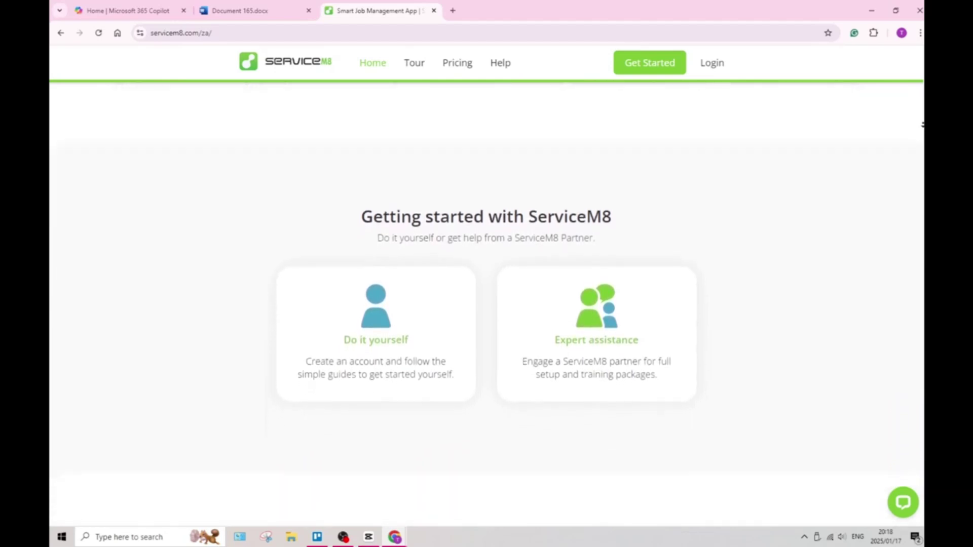
{"action": "scroll", "coordinate": [487, 304], "scroll_direction": "down", "scroll_amount": 1}
{"action": "scroll", "coordinate": [487, 305], "scroll_direction": "down", "scroll_amount": 1}
{"action": "scroll", "coordinate": [486, 304], "scroll_direction": "down", "scroll_amount": 1}
{"action": "scroll", "coordinate": [486, 304], "scroll_direction": "down", "scroll_amount": 1}
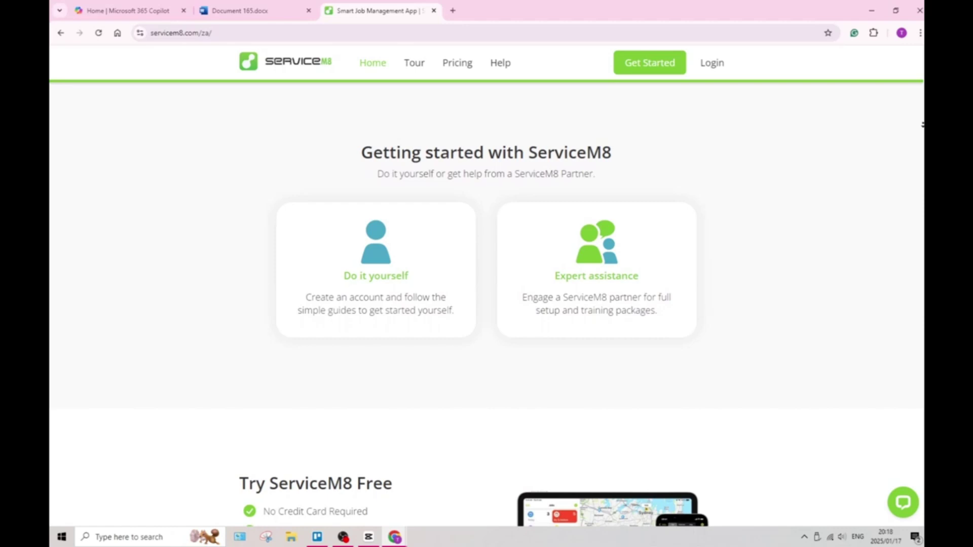
{"action": "scroll", "coordinate": [486, 304], "scroll_direction": "down", "scroll_amount": 1}
{"action": "scroll", "coordinate": [486, 304], "scroll_direction": "down", "scroll_amount": 1}
{"action": "scroll", "coordinate": [486, 304], "scroll_direction": "down", "scroll_amount": 1}
{"action": "scroll", "coordinate": [486, 304], "scroll_direction": "down", "scroll_amount": 1}
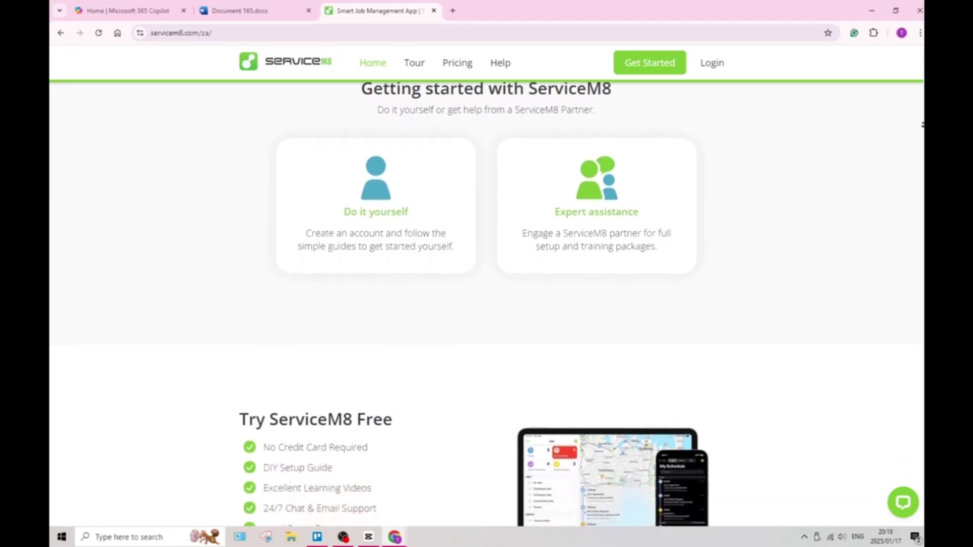
{"action": "scroll", "coordinate": [486, 305], "scroll_direction": "down", "scroll_amount": 1}
{"action": "scroll", "coordinate": [486, 304], "scroll_direction": "down", "scroll_amount": 1}
{"action": "scroll", "coordinate": [487, 304], "scroll_direction": "down", "scroll_amount": 1}
{"action": "scroll", "coordinate": [486, 304], "scroll_direction": "down", "scroll_amount": 1}
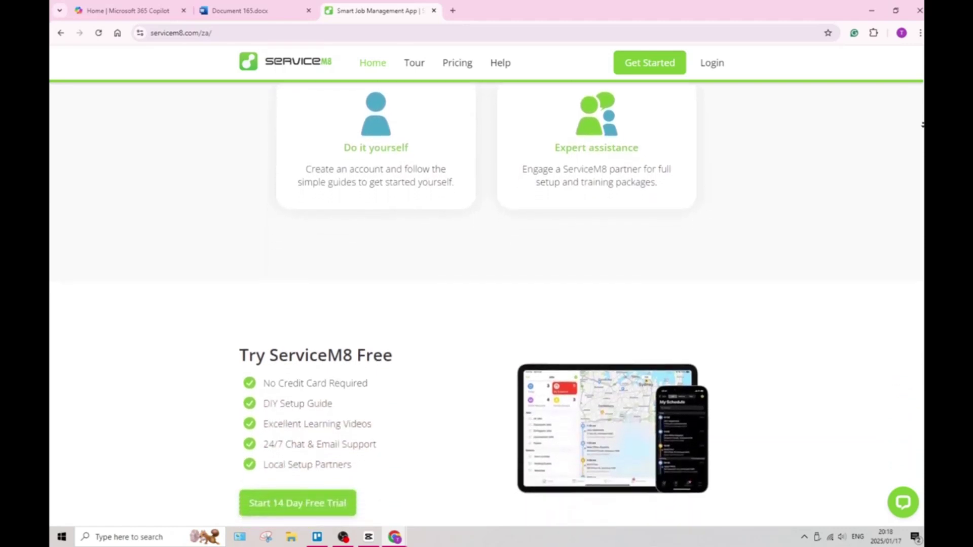
{"action": "scroll", "coordinate": [487, 304], "scroll_direction": "down", "scroll_amount": 1}
{"action": "scroll", "coordinate": [486, 304], "scroll_direction": "down", "scroll_amount": 1}
{"action": "scroll", "coordinate": [487, 304], "scroll_direction": "down", "scroll_amount": 1}
{"action": "scroll", "coordinate": [486, 304], "scroll_direction": "down", "scroll_amount": 1}
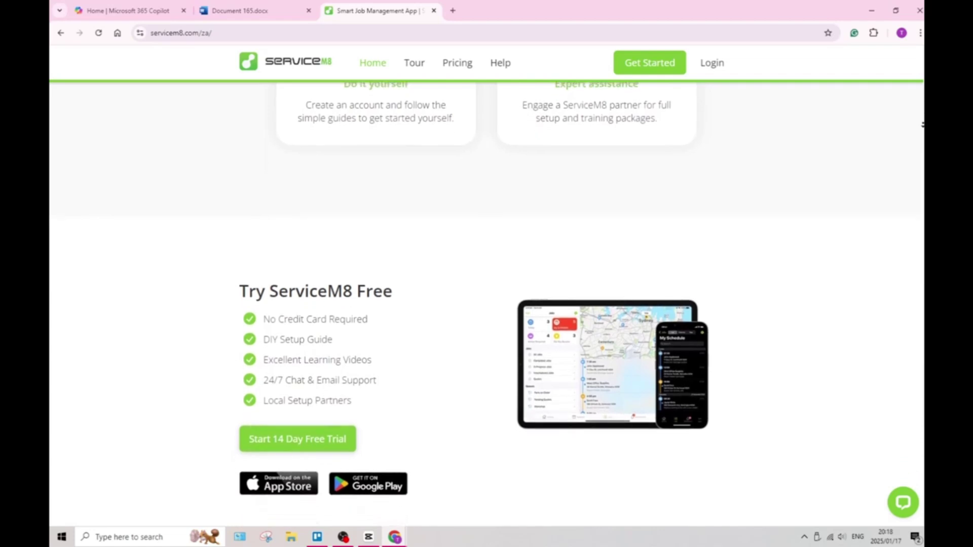
{"action": "scroll", "coordinate": [486, 304], "scroll_direction": "down", "scroll_amount": 1}
{"action": "scroll", "coordinate": [486, 305], "scroll_direction": "down", "scroll_amount": 1}
{"action": "scroll", "coordinate": [487, 304], "scroll_direction": "down", "scroll_amount": 1}
{"action": "scroll", "coordinate": [487, 304], "scroll_direction": "down", "scroll_amount": 1}
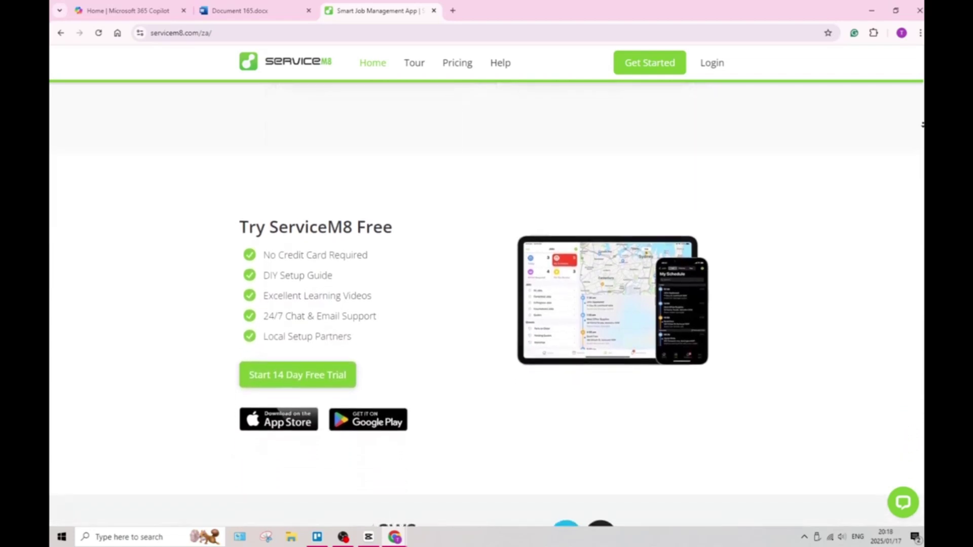
{"action": "scroll", "coordinate": [487, 304], "scroll_direction": "down", "scroll_amount": 1}
{"action": "scroll", "coordinate": [486, 304], "scroll_direction": "down", "scroll_amount": 1}
{"action": "scroll", "coordinate": [487, 304], "scroll_direction": "down", "scroll_amount": 1}
{"action": "scroll", "coordinate": [487, 304], "scroll_direction": "down", "scroll_amount": 1}
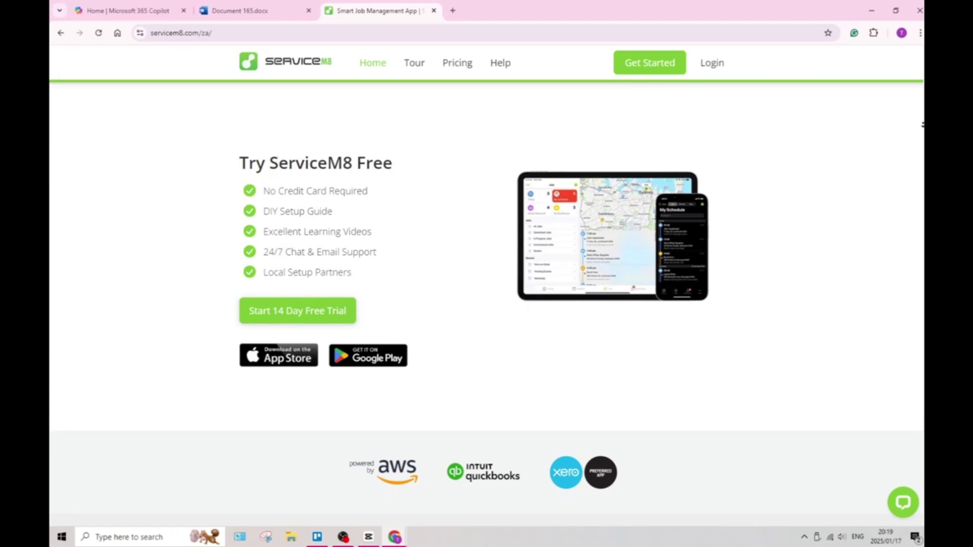
{"action": "scroll", "coordinate": [487, 304], "scroll_direction": "down", "scroll_amount": 1}
{"action": "scroll", "coordinate": [487, 304], "scroll_direction": "down", "scroll_amount": 1}
{"action": "scroll", "coordinate": [487, 304], "scroll_direction": "down", "scroll_amount": 1}
{"action": "scroll", "coordinate": [486, 304], "scroll_direction": "down", "scroll_amount": 1}
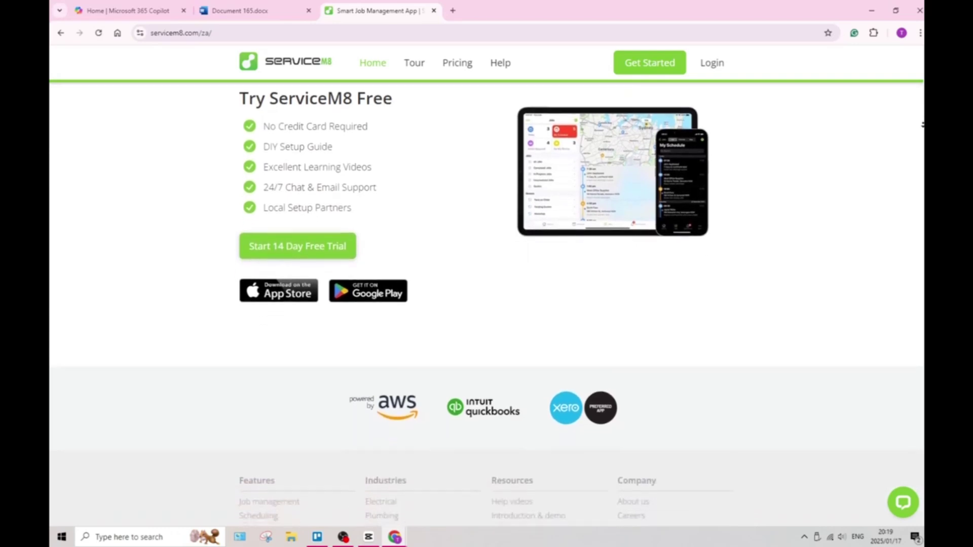
{"action": "scroll", "coordinate": [487, 304], "scroll_direction": "down", "scroll_amount": 1}
{"action": "scroll", "coordinate": [487, 304], "scroll_direction": "down", "scroll_amount": 1}
{"action": "scroll", "coordinate": [486, 304], "scroll_direction": "down", "scroll_amount": 1}
{"action": "scroll", "coordinate": [487, 304], "scroll_direction": "down", "scroll_amount": 1}
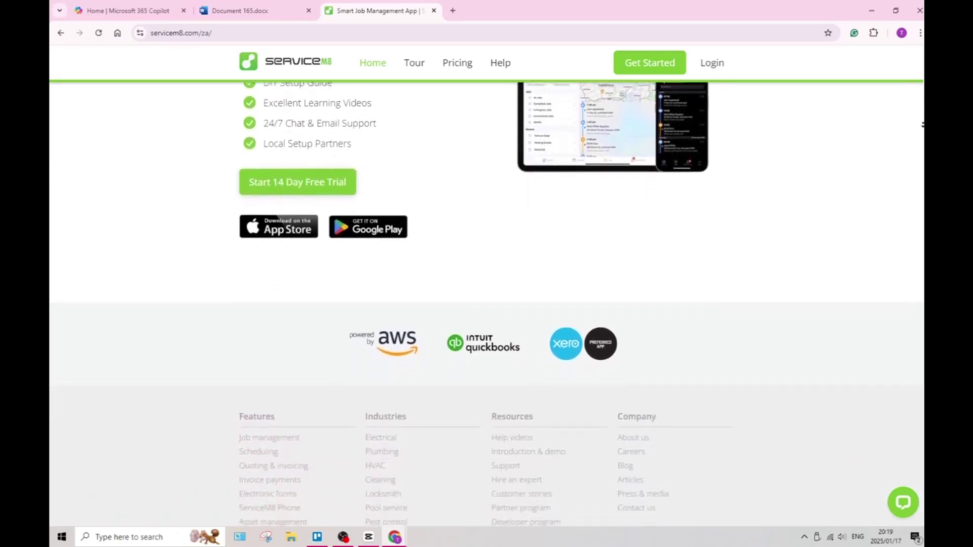
{"action": "scroll", "coordinate": [486, 304], "scroll_direction": "down", "scroll_amount": 1}
{"action": "scroll", "coordinate": [486, 304], "scroll_direction": "down", "scroll_amount": 1}
{"action": "scroll", "coordinate": [487, 304], "scroll_direction": "down", "scroll_amount": 1}
{"action": "scroll", "coordinate": [487, 304], "scroll_direction": "down", "scroll_amount": 1}
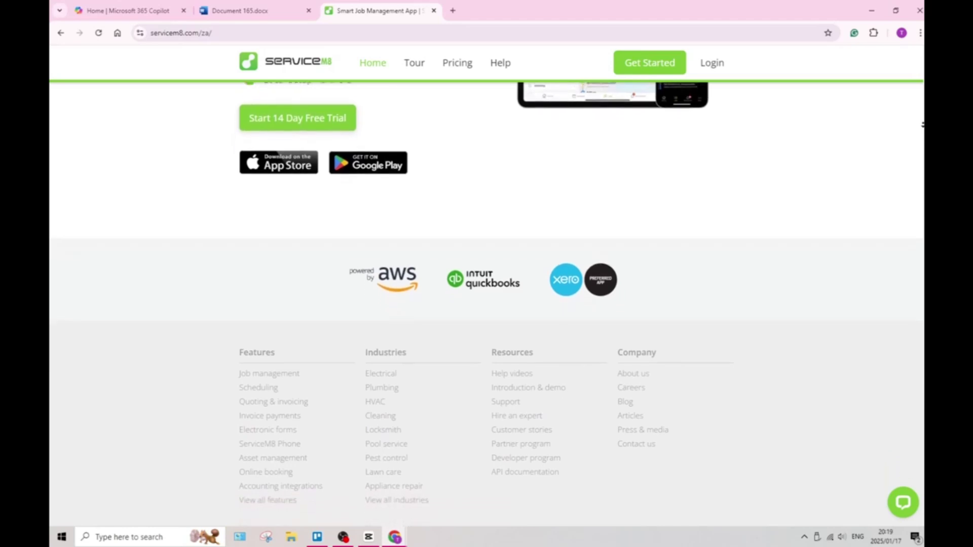
{"action": "scroll", "coordinate": [487, 304], "scroll_direction": "down", "scroll_amount": 1}
{"action": "scroll", "coordinate": [486, 304], "scroll_direction": "down", "scroll_amount": 1}
{"action": "scroll", "coordinate": [486, 304], "scroll_direction": "down", "scroll_amount": 1}
{"action": "scroll", "coordinate": [486, 304], "scroll_direction": "down", "scroll_amount": 1}
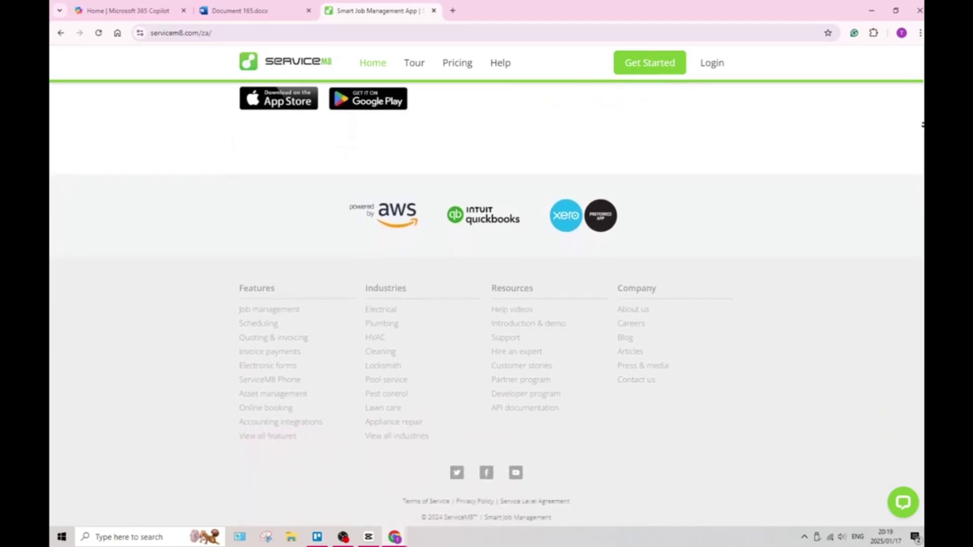
{"action": "scroll", "coordinate": [487, 304], "scroll_direction": "down", "scroll_amount": 1}
{"action": "scroll", "coordinate": [487, 303], "scroll_direction": "down", "scroll_amount": 1}
{"action": "scroll", "coordinate": [487, 304], "scroll_direction": "down", "scroll_amount": 1}
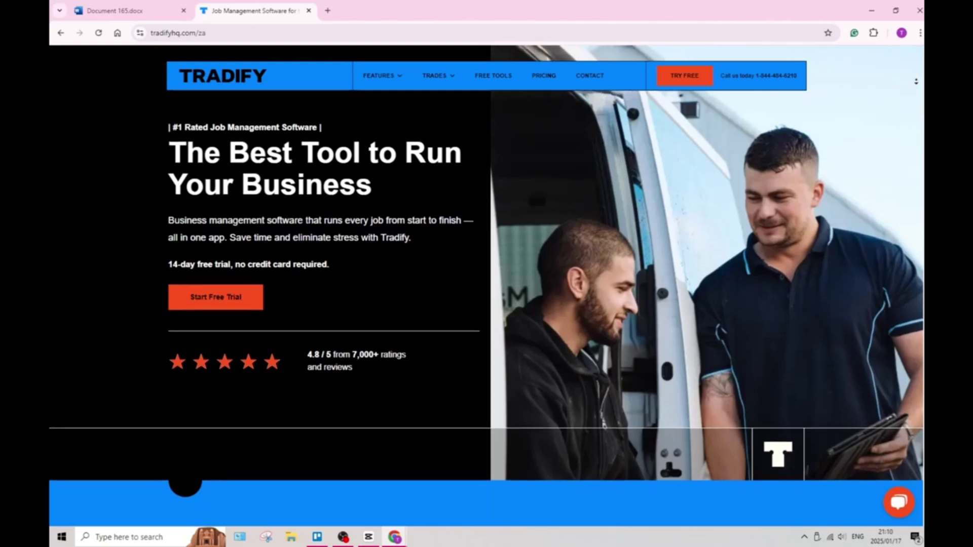
{"action": "scroll", "coordinate": [486, 274], "scroll_direction": "down", "scroll_amount": 1}
{"action": "scroll", "coordinate": [486, 274], "scroll_direction": "down", "scroll_amount": 2}
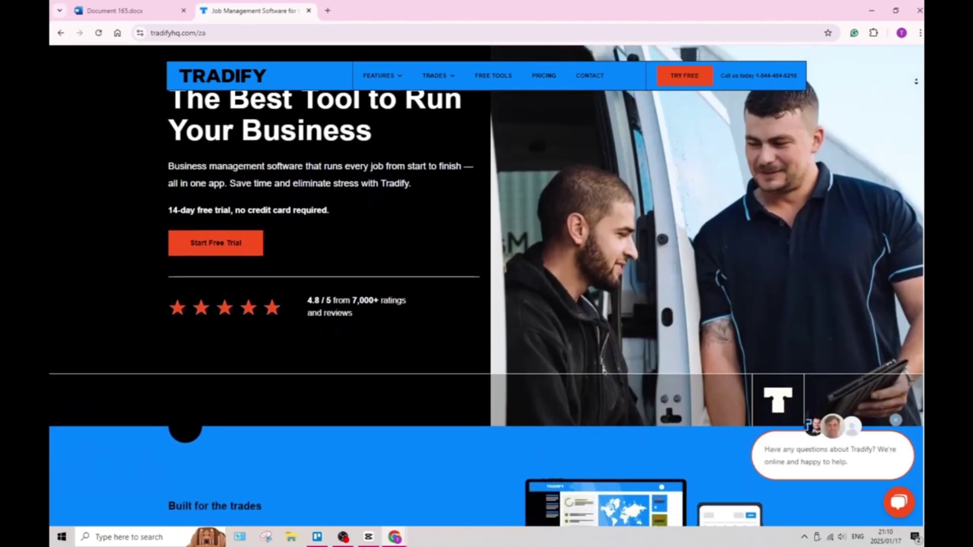
{"action": "scroll", "coordinate": [486, 273], "scroll_direction": "down", "scroll_amount": 2}
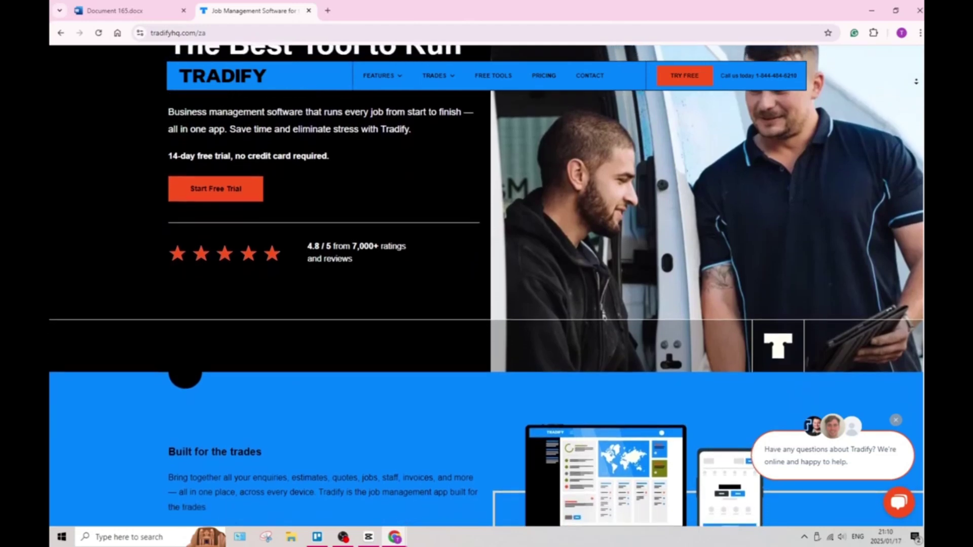
{"action": "scroll", "coordinate": [487, 274], "scroll_direction": "down", "scroll_amount": 2}
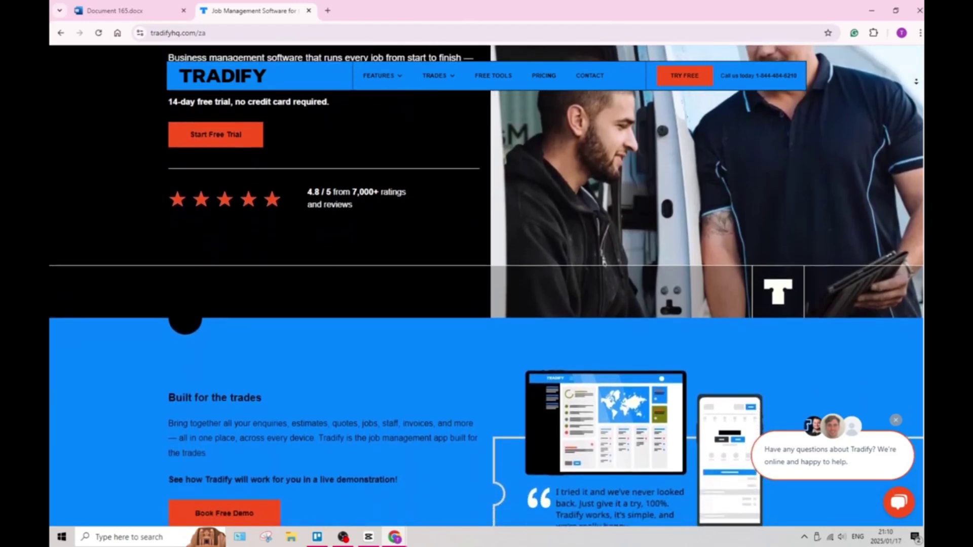
{"action": "scroll", "coordinate": [487, 274], "scroll_direction": "down", "scroll_amount": 2}
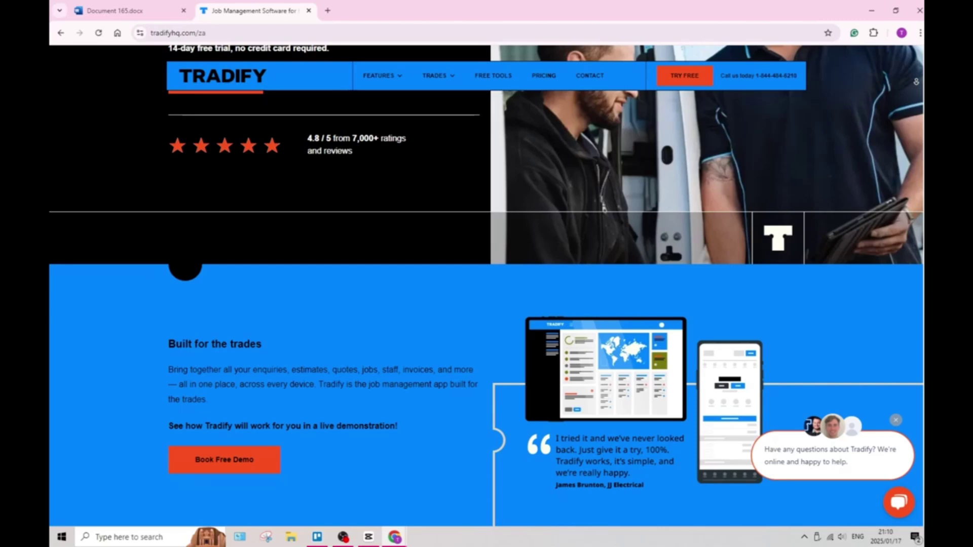
{"action": "scroll", "coordinate": [487, 273], "scroll_direction": "down", "scroll_amount": 2}
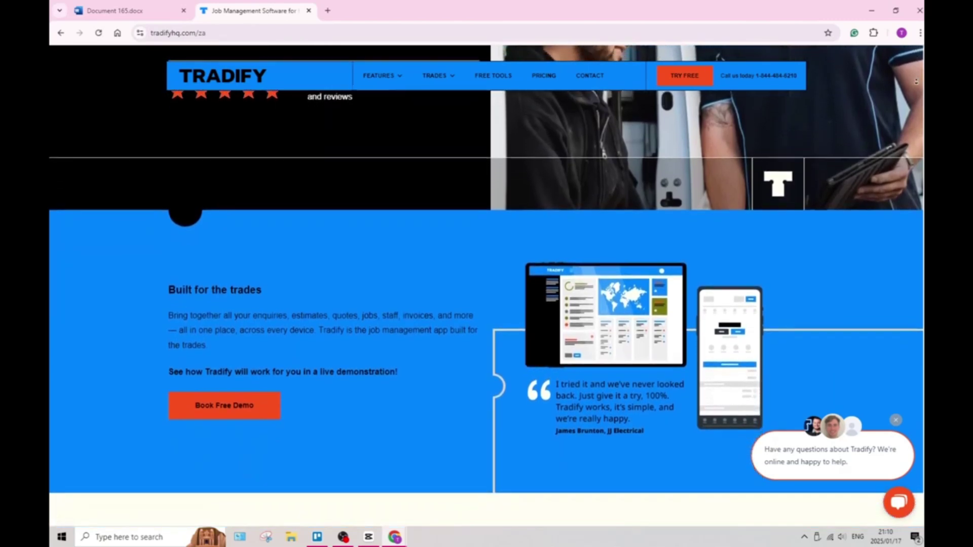
{"action": "scroll", "coordinate": [487, 274], "scroll_direction": "down", "scroll_amount": 2}
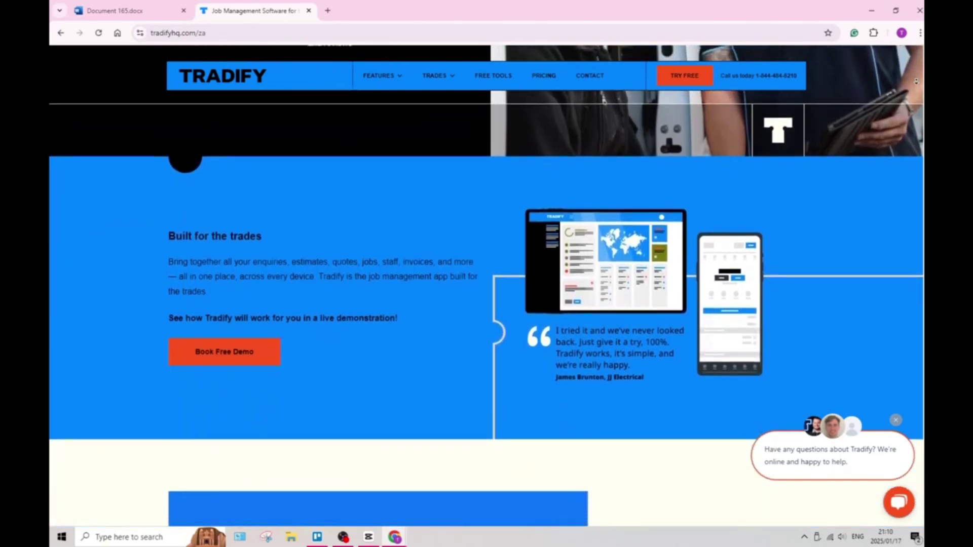
{"action": "scroll", "coordinate": [487, 273], "scroll_direction": "down", "scroll_amount": 2}
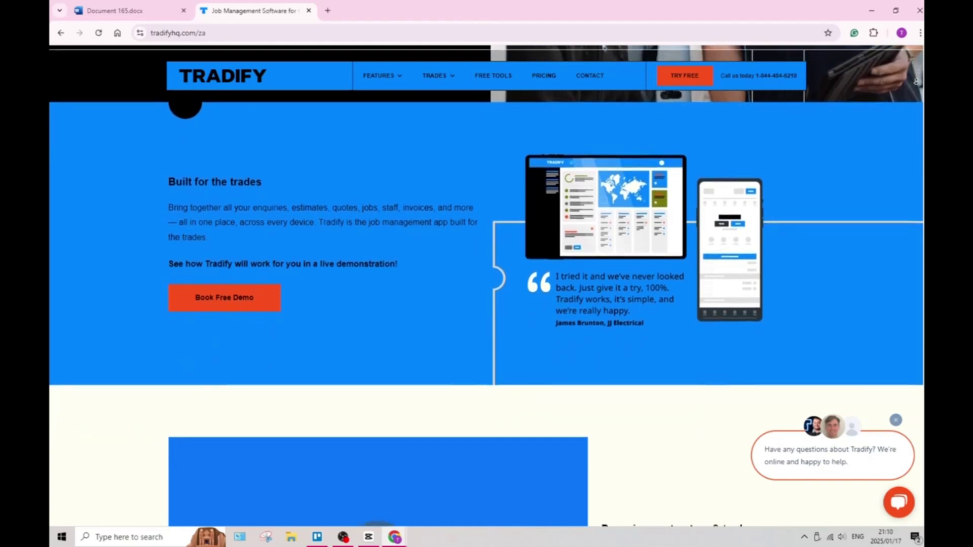
{"action": "scroll", "coordinate": [487, 274], "scroll_direction": "down", "scroll_amount": 2}
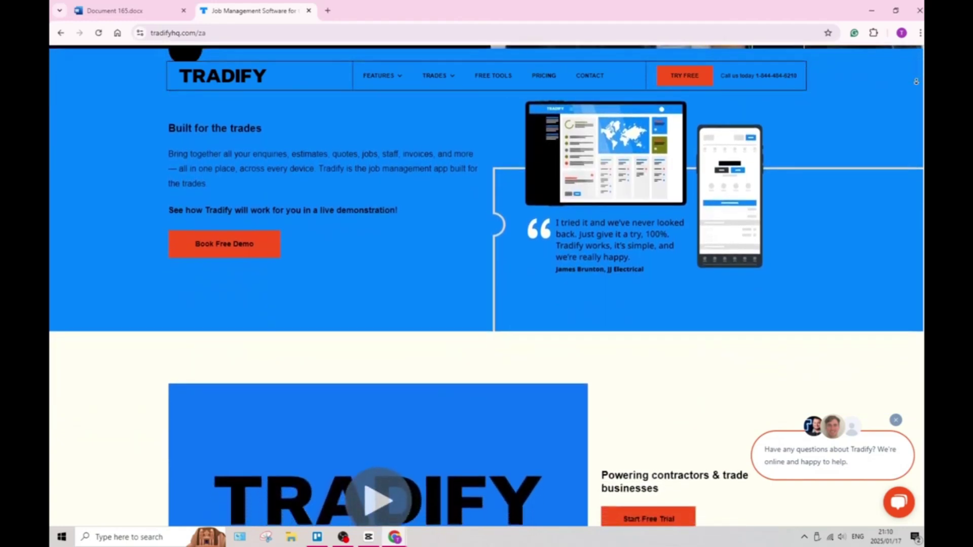
{"action": "scroll", "coordinate": [487, 274], "scroll_direction": "down", "scroll_amount": 2}
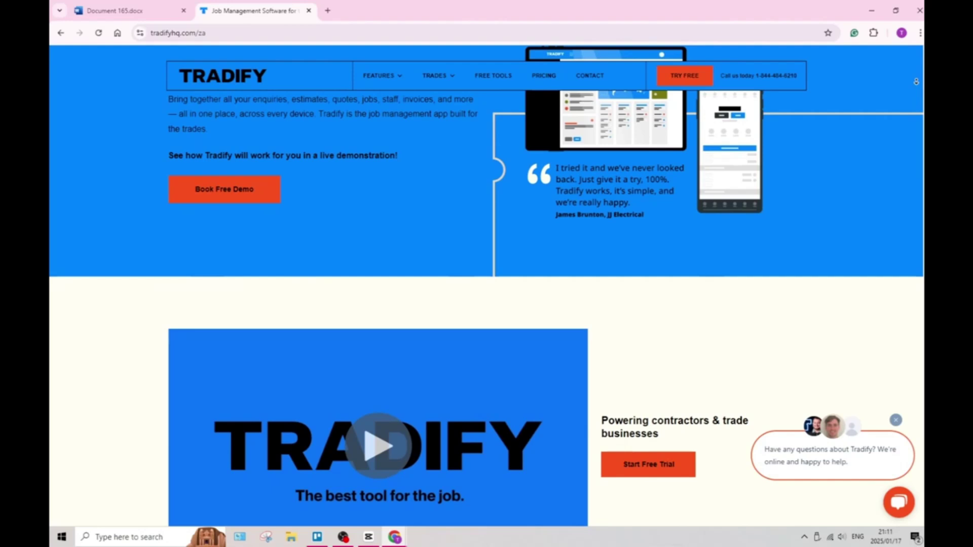
{"action": "scroll", "coordinate": [487, 273], "scroll_direction": "down", "scroll_amount": 2}
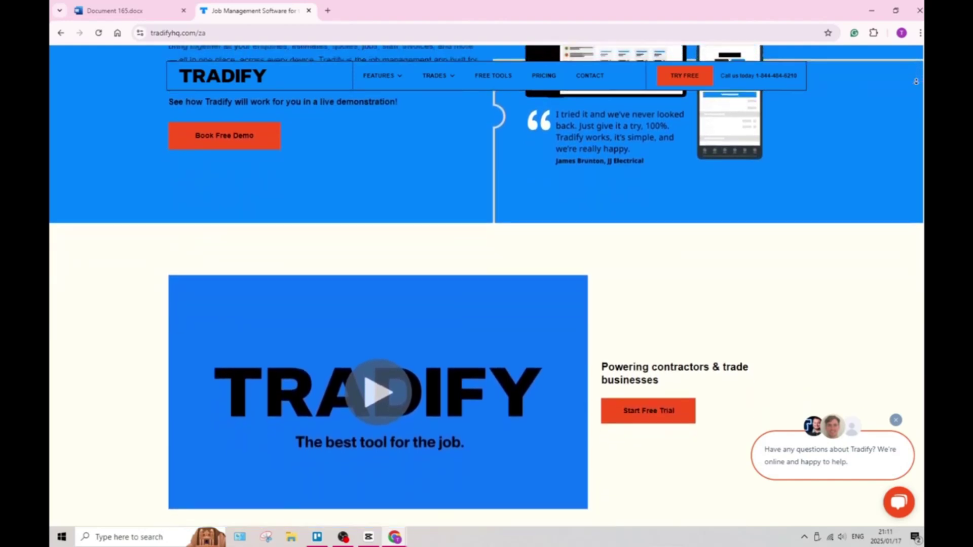
{"action": "scroll", "coordinate": [486, 274], "scroll_direction": "down", "scroll_amount": 2}
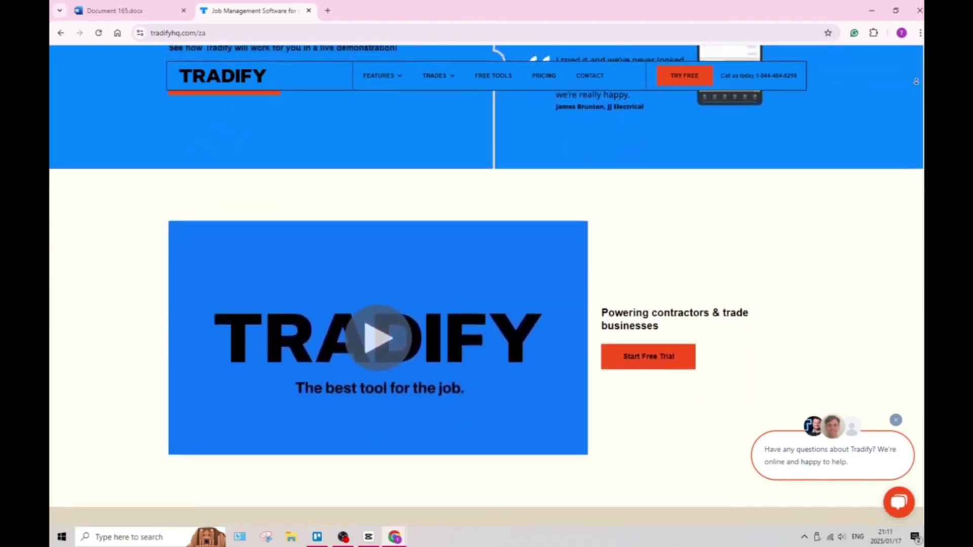
{"action": "scroll", "coordinate": [487, 273], "scroll_direction": "down", "scroll_amount": 1}
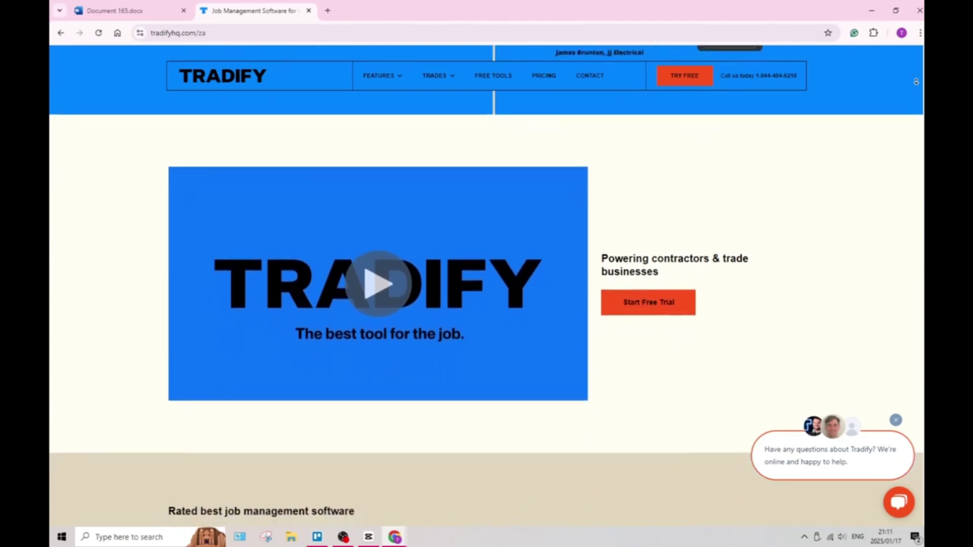
{"action": "scroll", "coordinate": [486, 274], "scroll_direction": "down", "scroll_amount": 2}
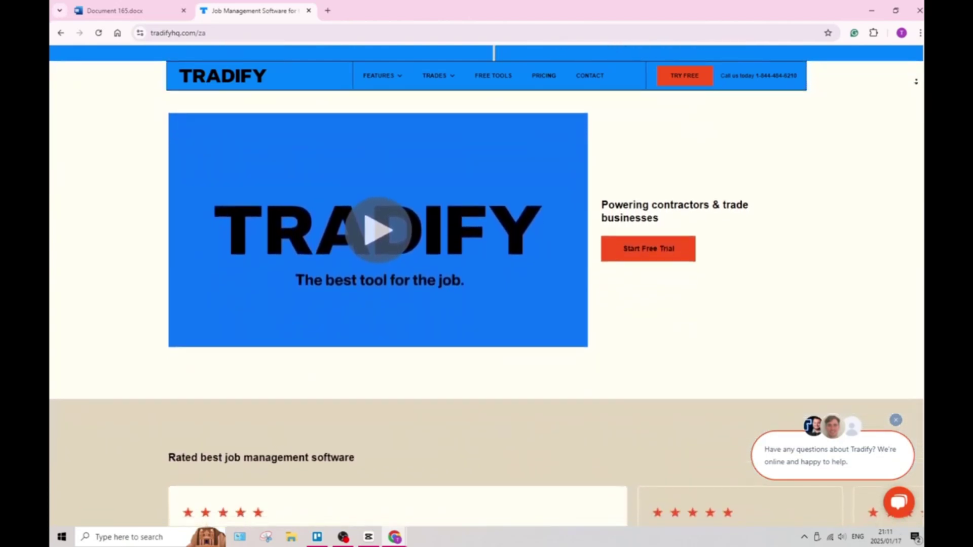
{"action": "scroll", "coordinate": [486, 274], "scroll_direction": "down", "scroll_amount": 2}
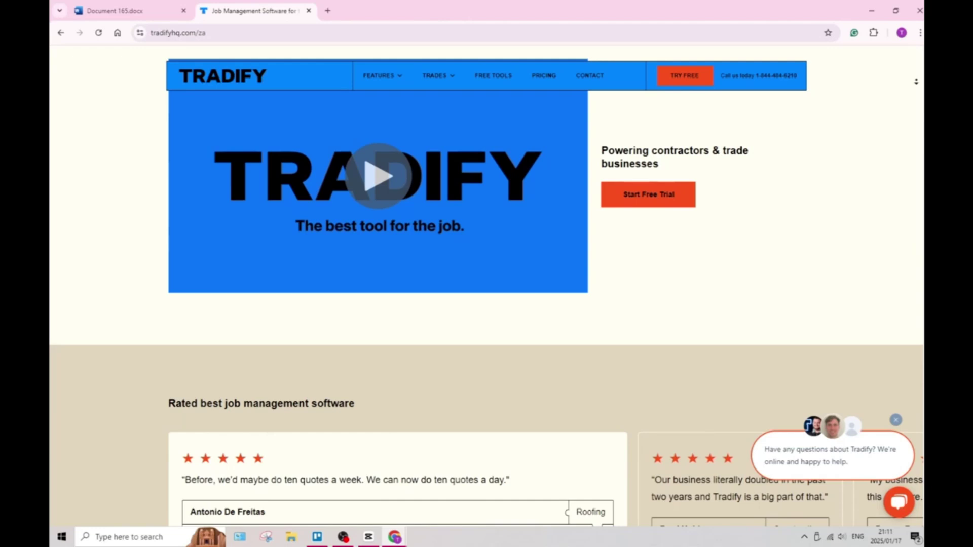
{"action": "scroll", "coordinate": [487, 274], "scroll_direction": "down", "scroll_amount": 2}
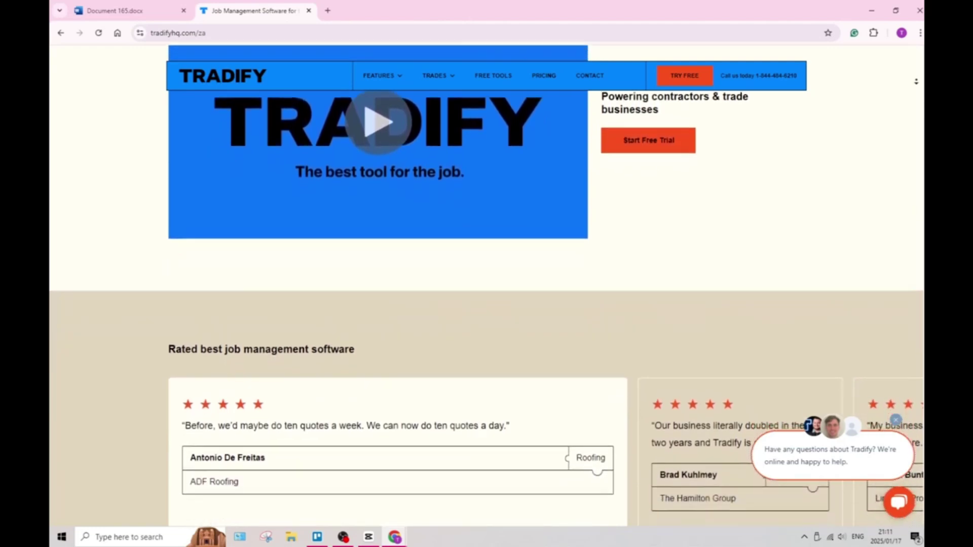
{"action": "scroll", "coordinate": [486, 273], "scroll_direction": "down", "scroll_amount": 2}
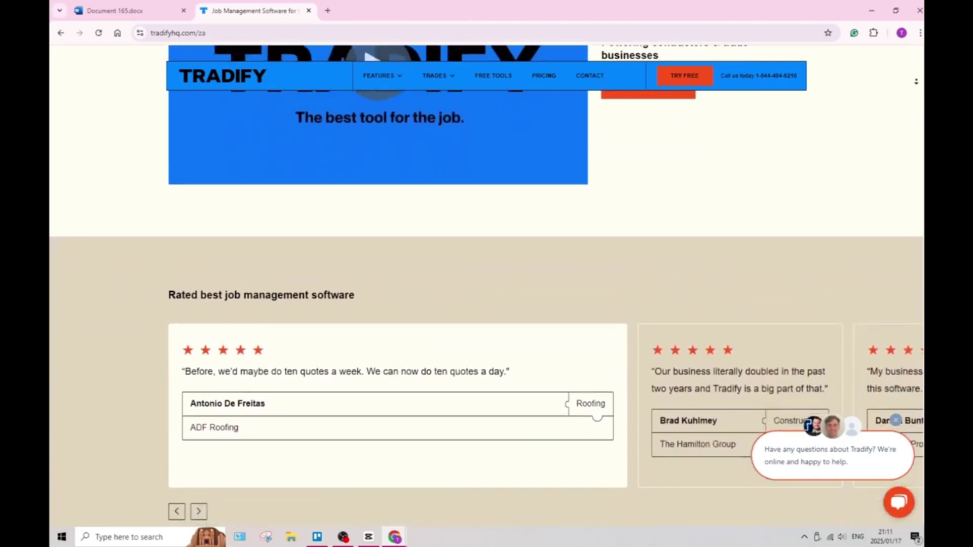
{"action": "scroll", "coordinate": [487, 273], "scroll_direction": "down", "scroll_amount": 2}
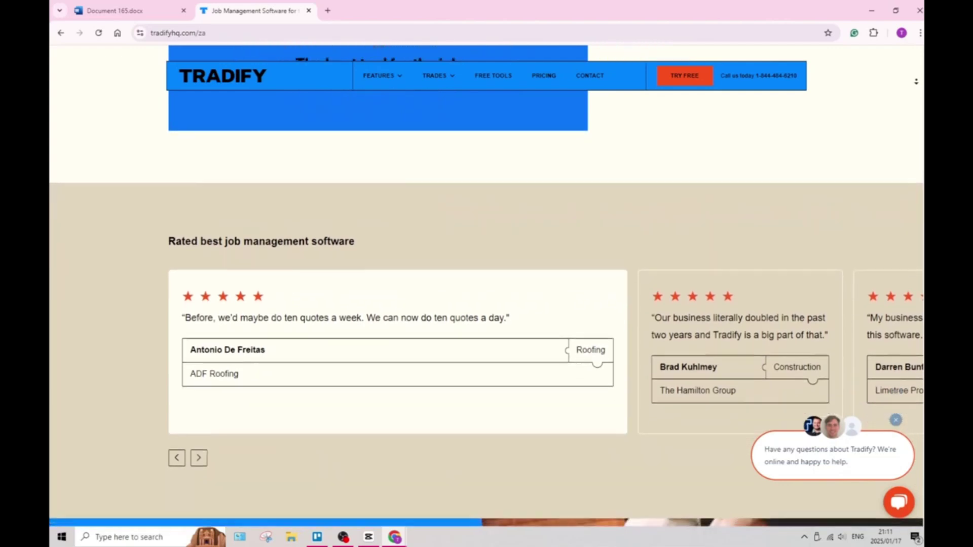
{"action": "scroll", "coordinate": [487, 274], "scroll_direction": "down", "scroll_amount": 2}
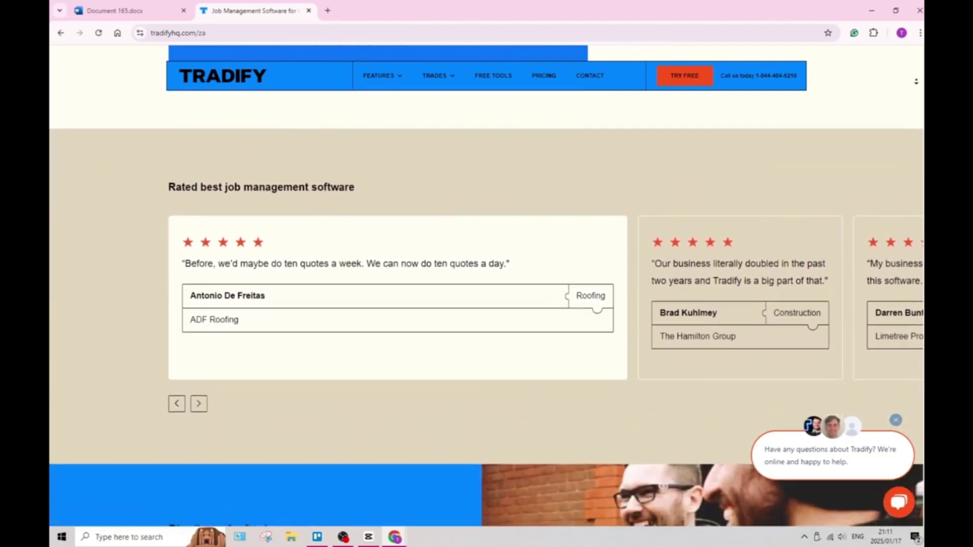
{"action": "scroll", "coordinate": [486, 274], "scroll_direction": "down", "scroll_amount": 2}
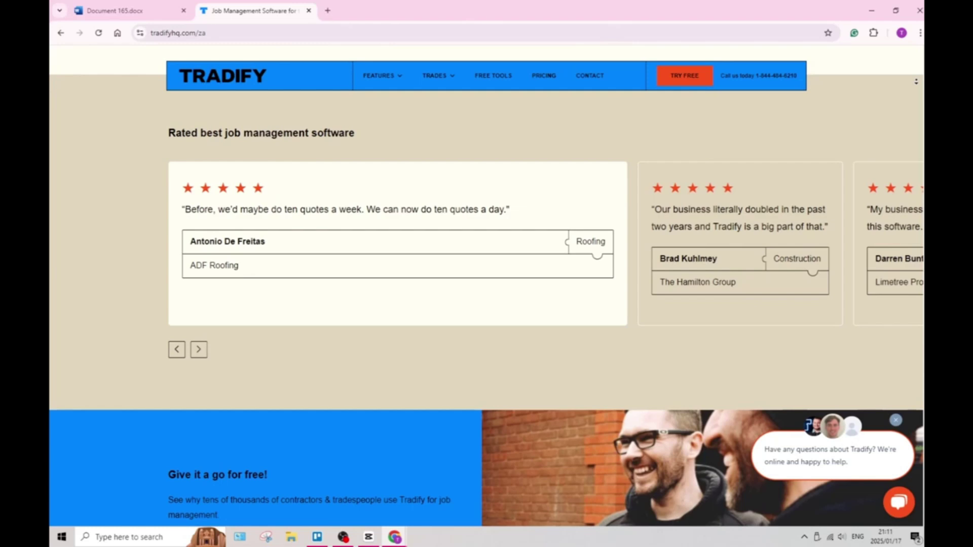
{"action": "scroll", "coordinate": [486, 273], "scroll_direction": "down", "scroll_amount": 2}
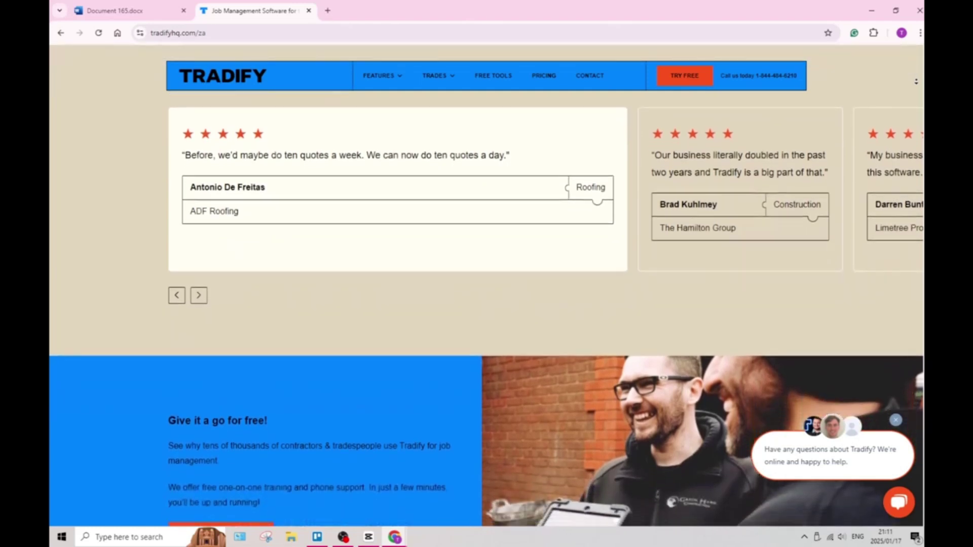
{"action": "scroll", "coordinate": [486, 274], "scroll_direction": "down", "scroll_amount": 2}
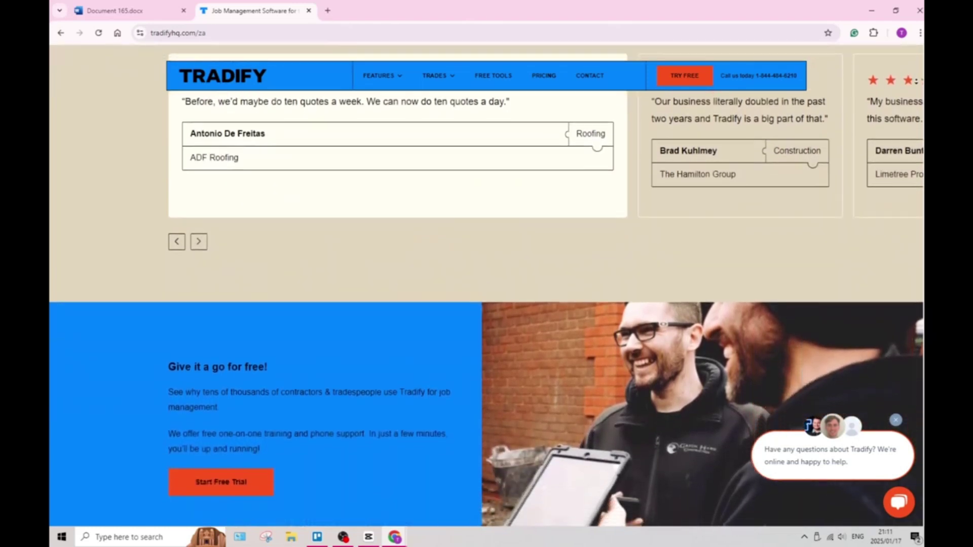
{"action": "scroll", "coordinate": [487, 275], "scroll_direction": "down", "scroll_amount": 2}
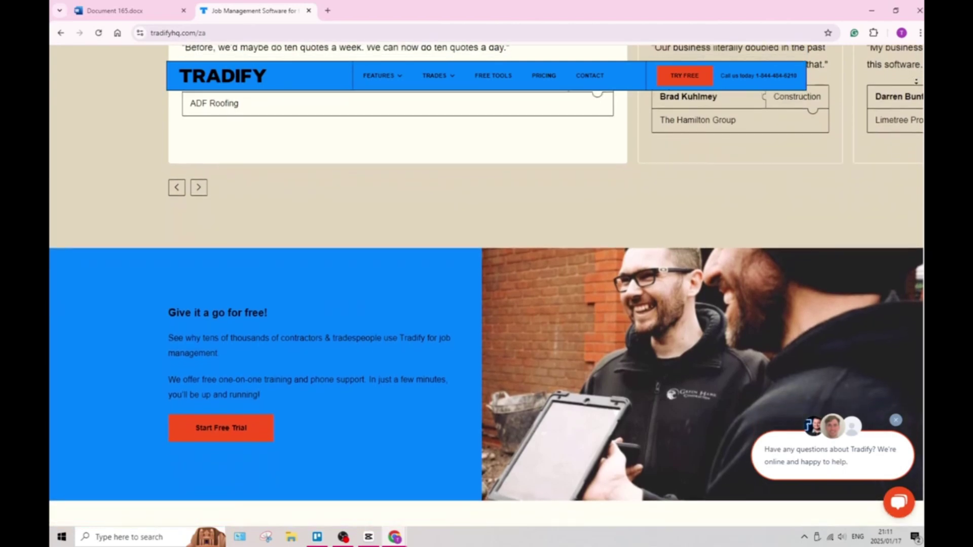
{"action": "scroll", "coordinate": [487, 274], "scroll_direction": "down", "scroll_amount": 2}
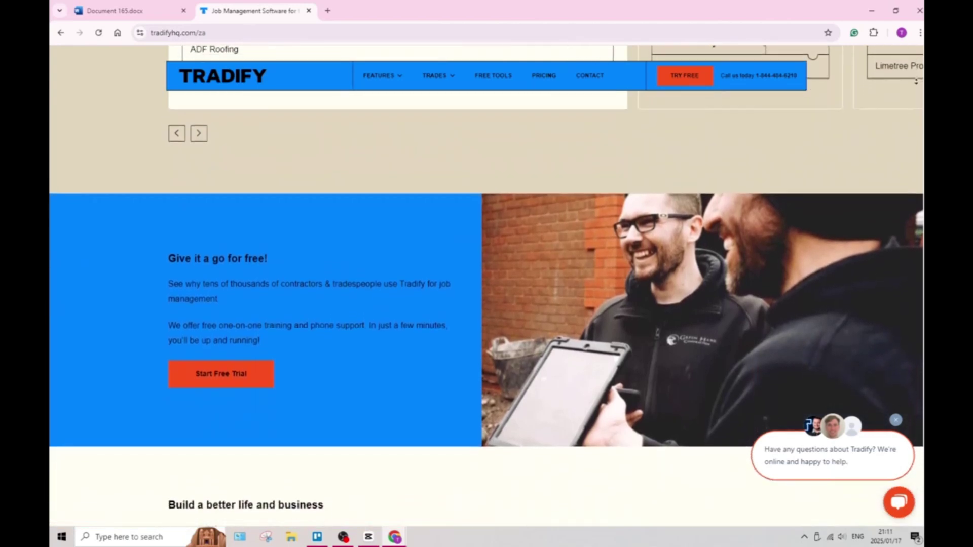
{"action": "scroll", "coordinate": [486, 274], "scroll_direction": "down", "scroll_amount": 2}
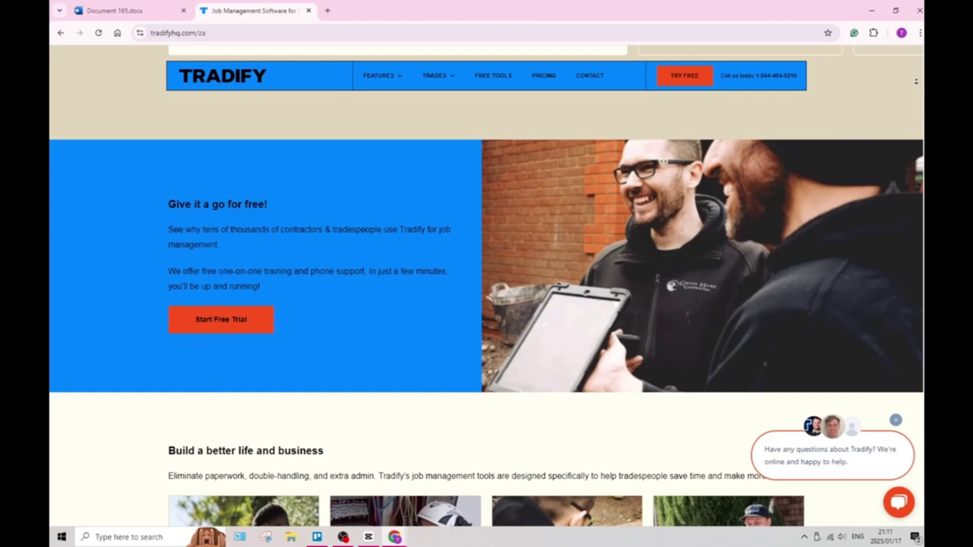
{"action": "scroll", "coordinate": [486, 274], "scroll_direction": "down", "scroll_amount": 2}
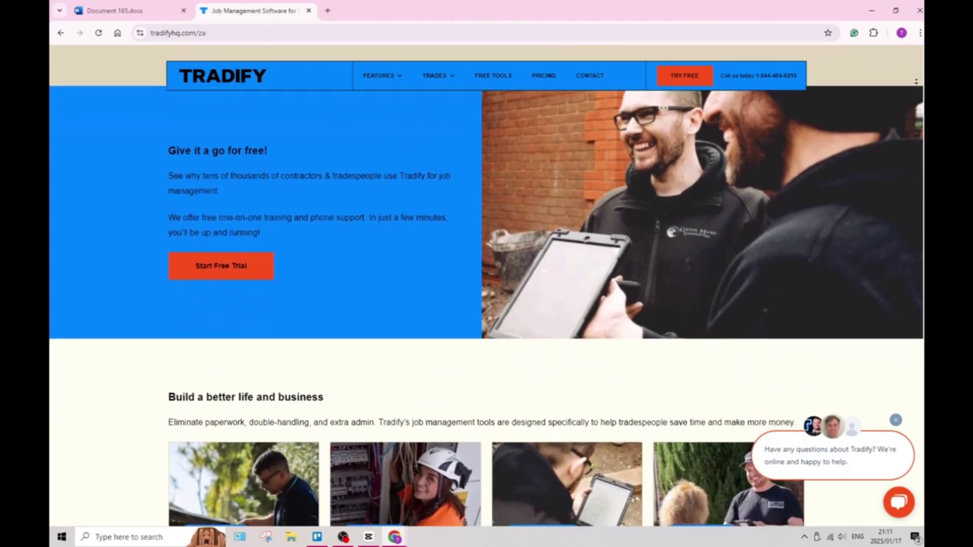
{"action": "scroll", "coordinate": [486, 274], "scroll_direction": "down", "scroll_amount": 2}
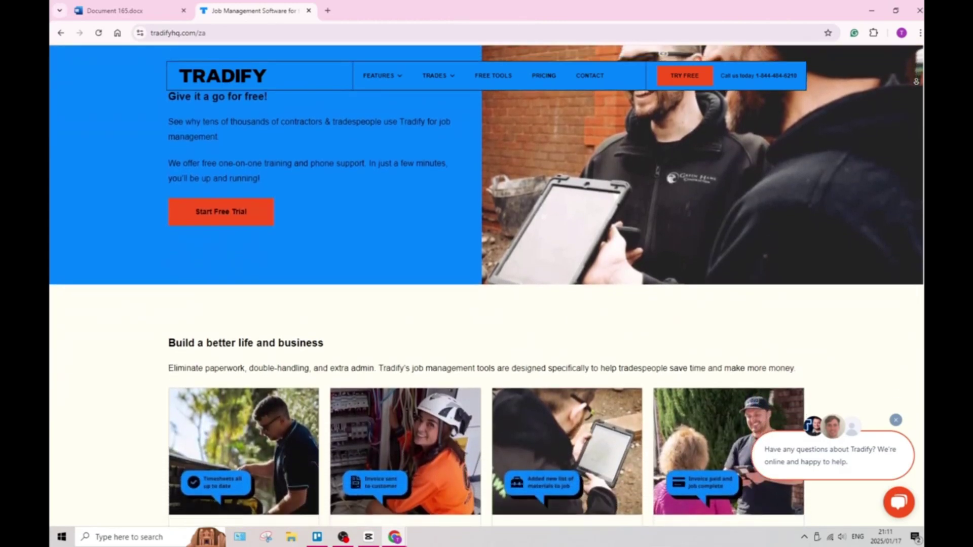
{"action": "scroll", "coordinate": [486, 274], "scroll_direction": "down", "scroll_amount": 2}
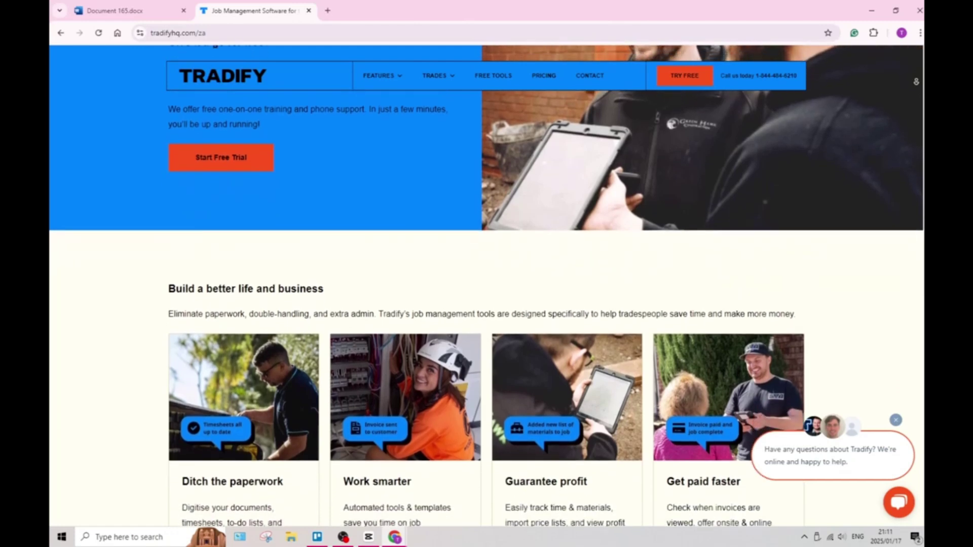
{"action": "scroll", "coordinate": [486, 274], "scroll_direction": "down", "scroll_amount": 2}
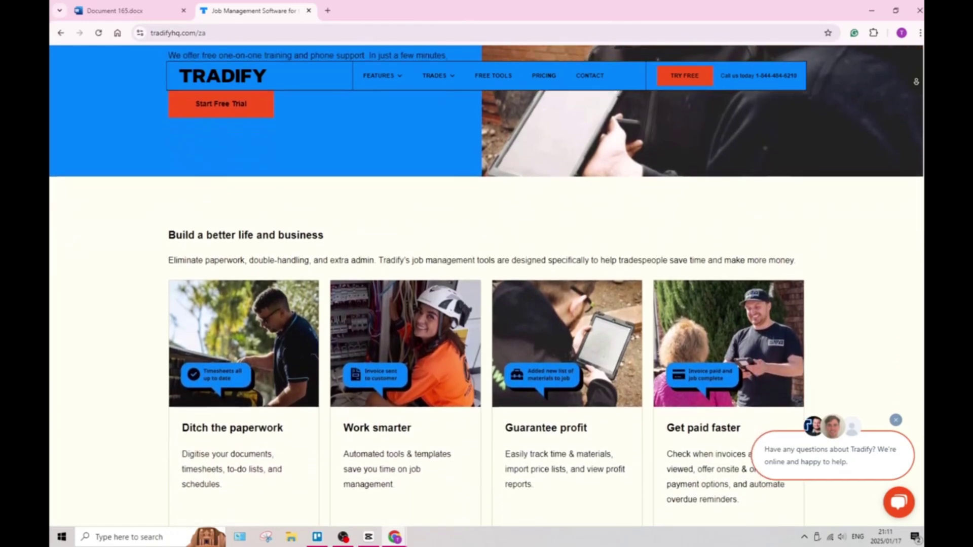
{"action": "scroll", "coordinate": [486, 274], "scroll_direction": "down", "scroll_amount": 2}
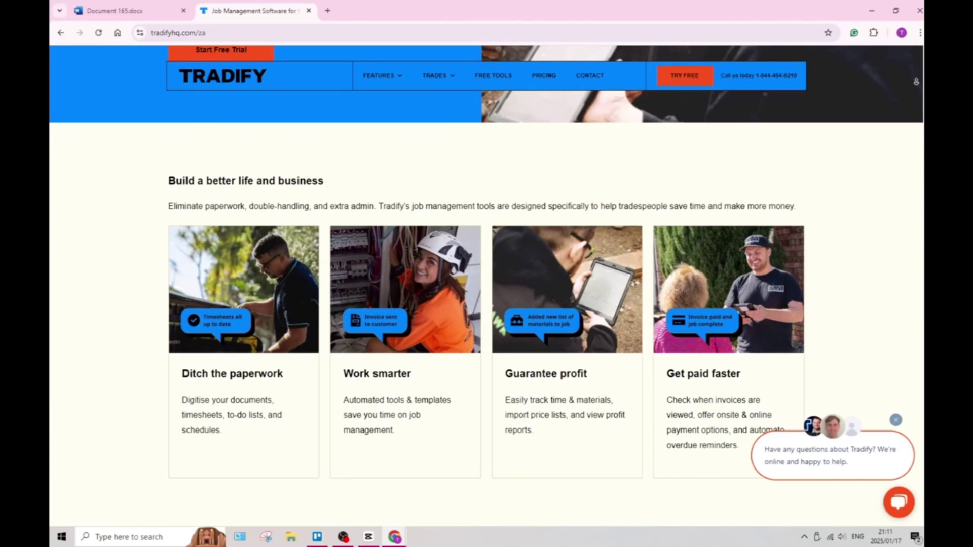
{"action": "scroll", "coordinate": [487, 274], "scroll_direction": "down", "scroll_amount": 2}
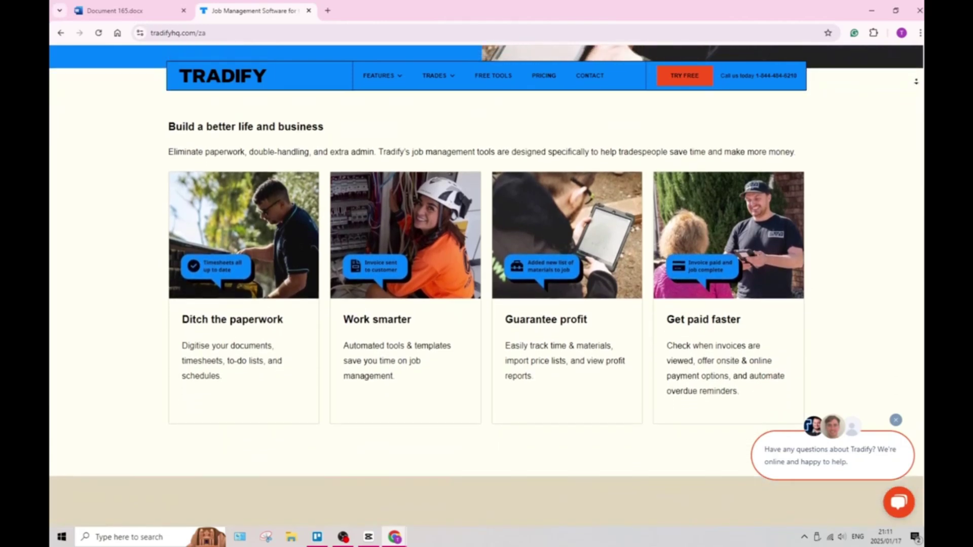
{"action": "scroll", "coordinate": [487, 273], "scroll_direction": "down", "scroll_amount": 2}
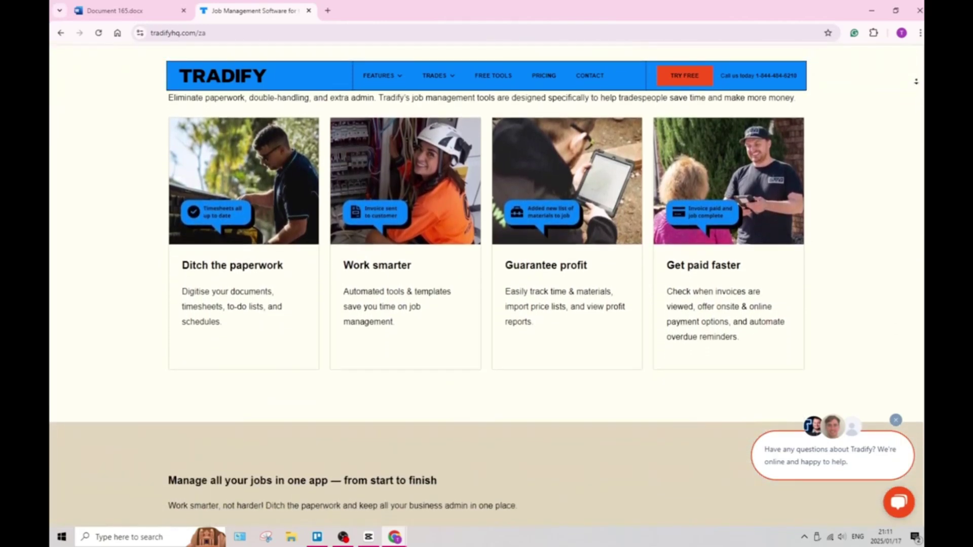
{"action": "scroll", "coordinate": [487, 274], "scroll_direction": "down", "scroll_amount": 2}
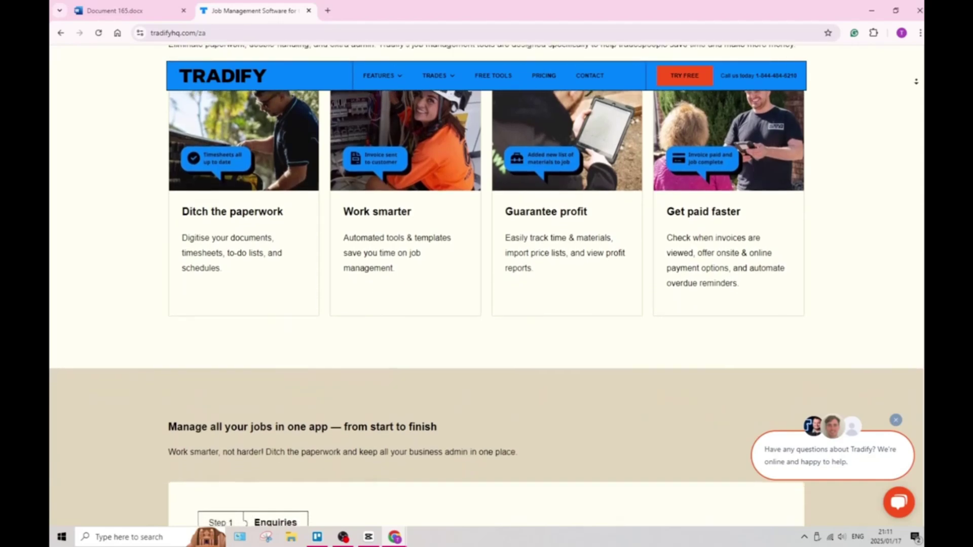
{"action": "scroll", "coordinate": [486, 274], "scroll_direction": "down", "scroll_amount": 2}
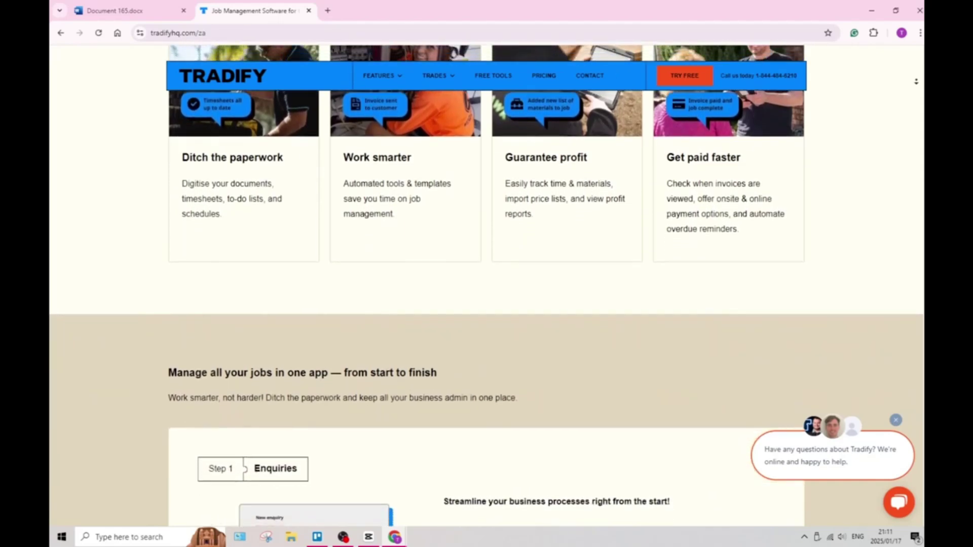
{"action": "scroll", "coordinate": [487, 273], "scroll_direction": "down", "scroll_amount": 2}
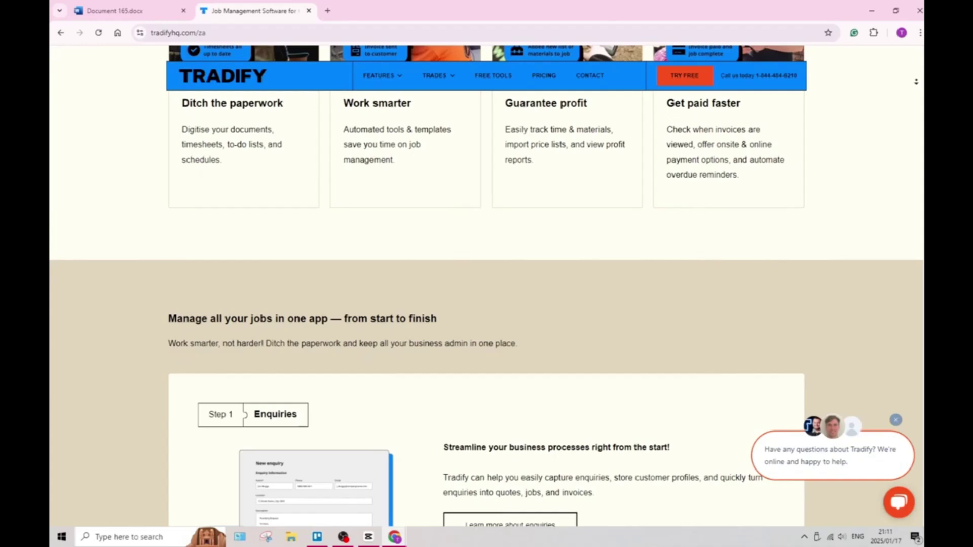
{"action": "scroll", "coordinate": [487, 274], "scroll_direction": "down", "scroll_amount": 2}
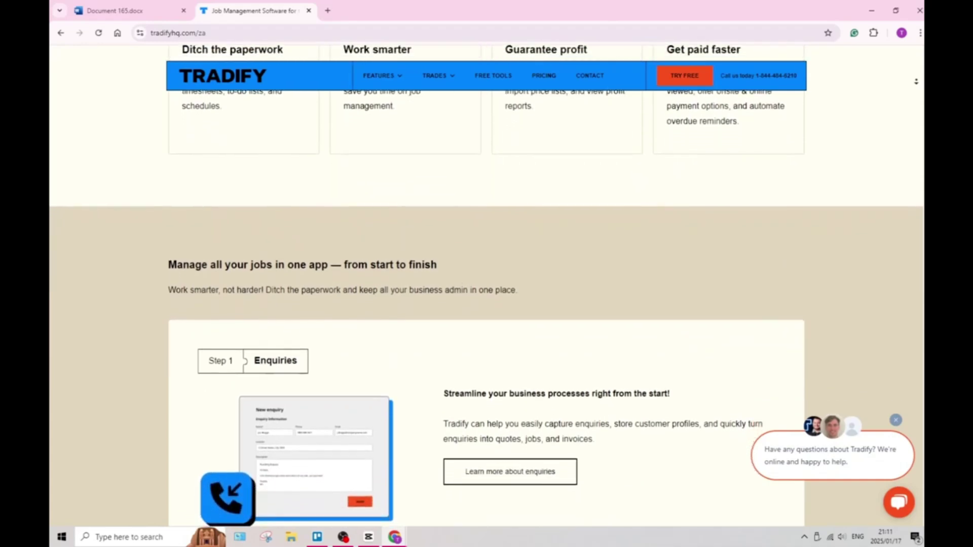
{"action": "scroll", "coordinate": [486, 274], "scroll_direction": "down", "scroll_amount": 1}
{"action": "scroll", "coordinate": [487, 273], "scroll_direction": "down", "scroll_amount": 2}
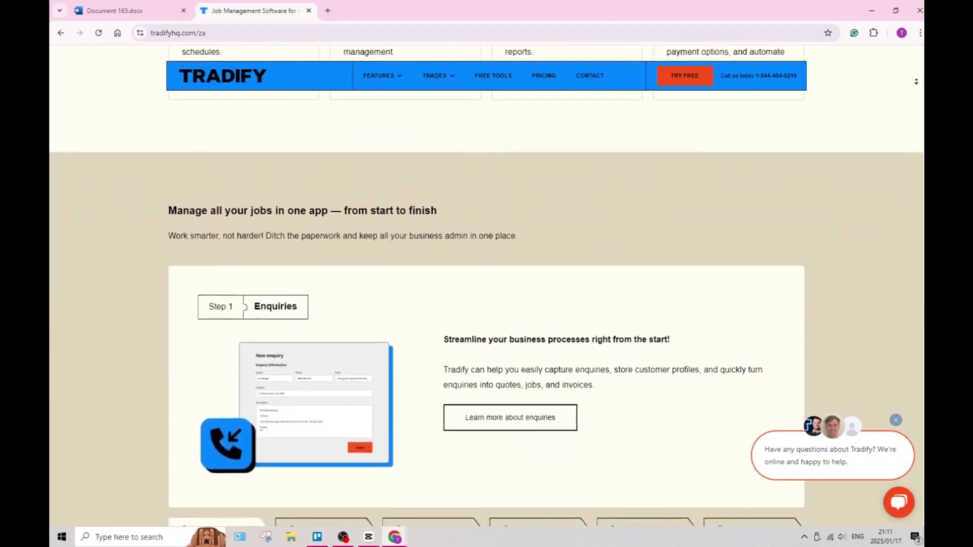
{"action": "scroll", "coordinate": [487, 273], "scroll_direction": "down", "scroll_amount": 2}
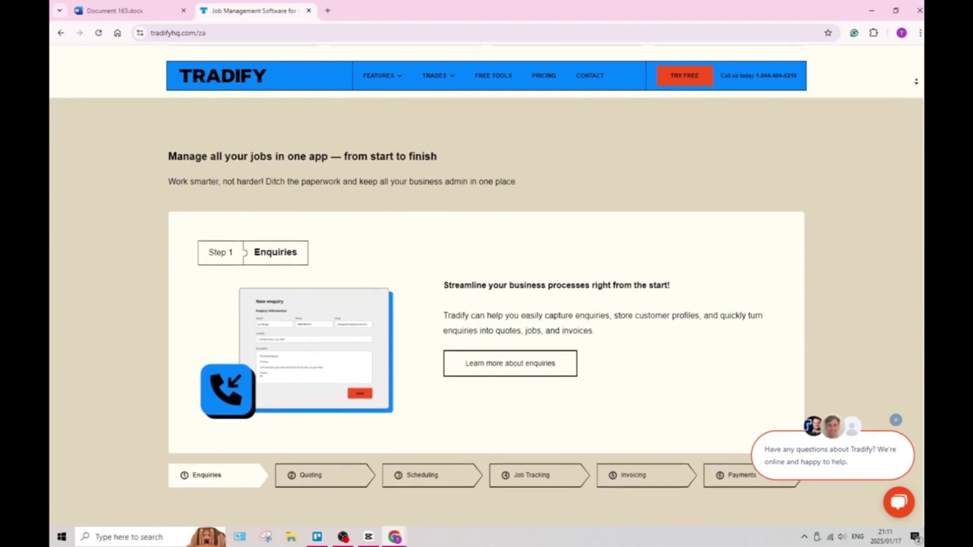
{"action": "scroll", "coordinate": [487, 274], "scroll_direction": "down", "scroll_amount": 2}
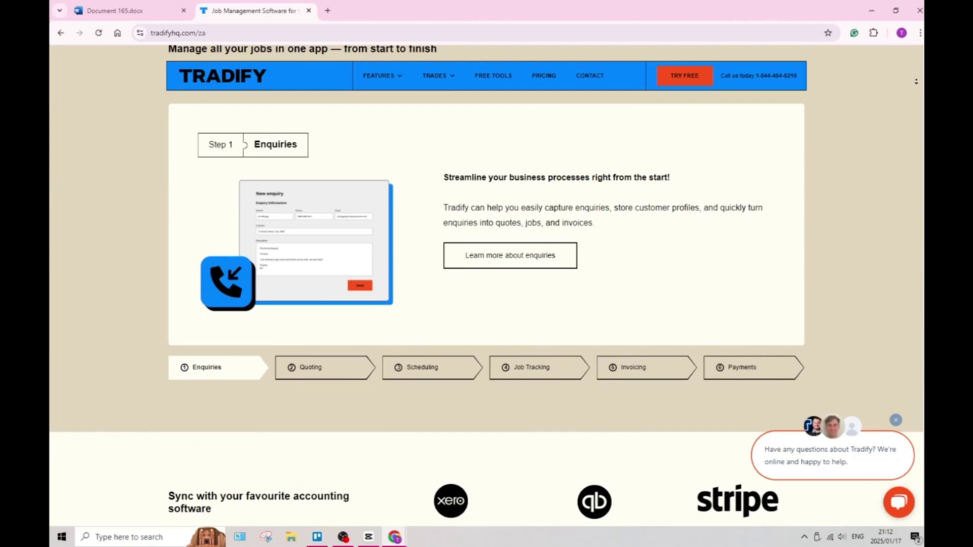
{"action": "scroll", "coordinate": [486, 304], "scroll_direction": "down", "scroll_amount": 2}
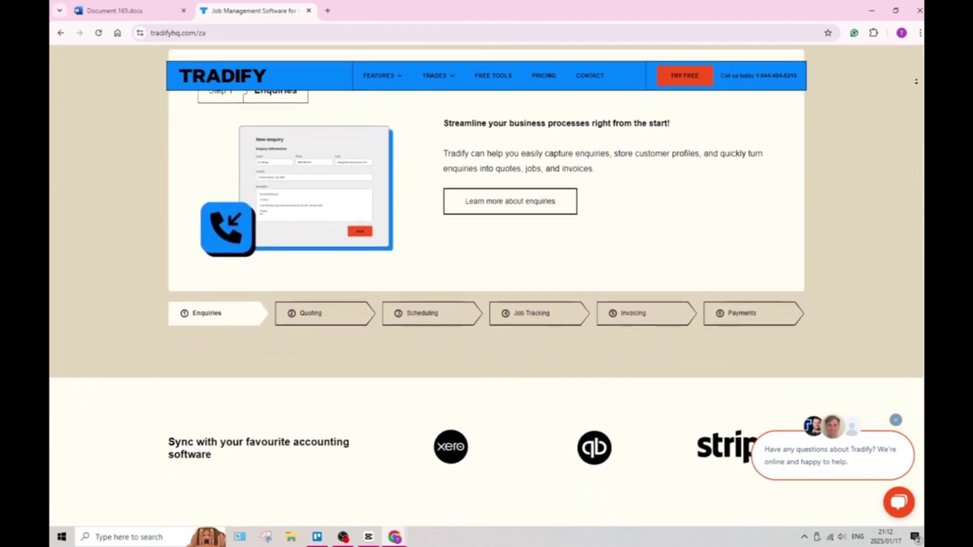
{"action": "scroll", "coordinate": [487, 304], "scroll_direction": "down", "scroll_amount": 2}
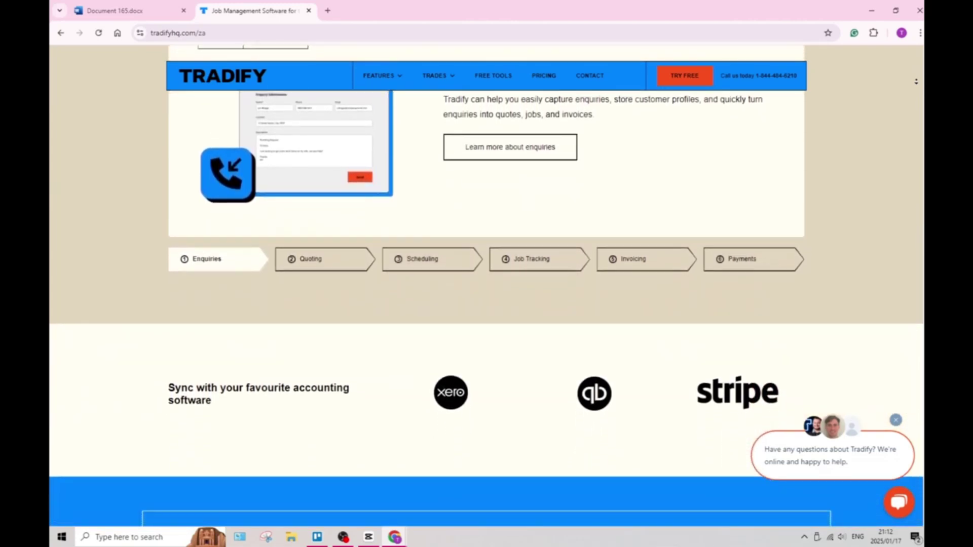
{"action": "scroll", "coordinate": [487, 304], "scroll_direction": "down", "scroll_amount": 2}
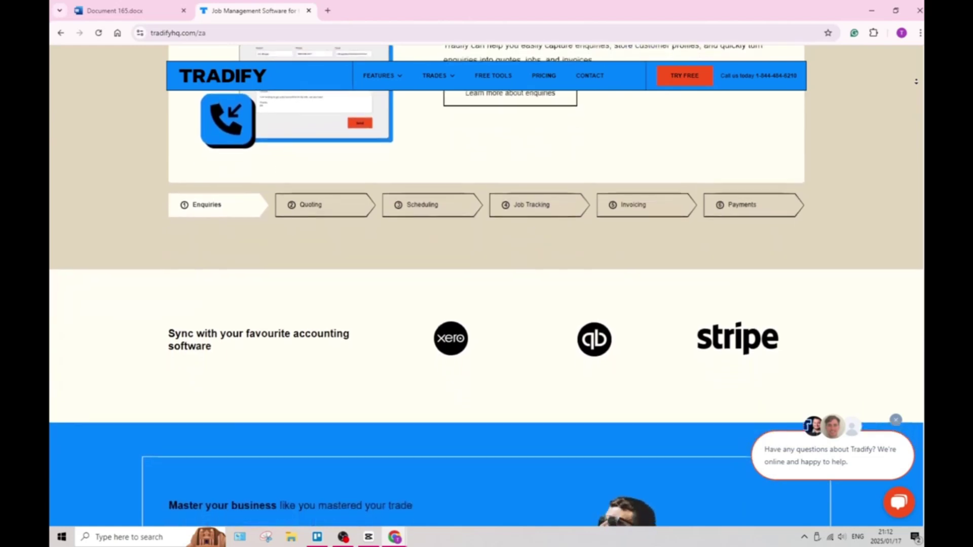
{"action": "scroll", "coordinate": [486, 304], "scroll_direction": "down", "scroll_amount": 2}
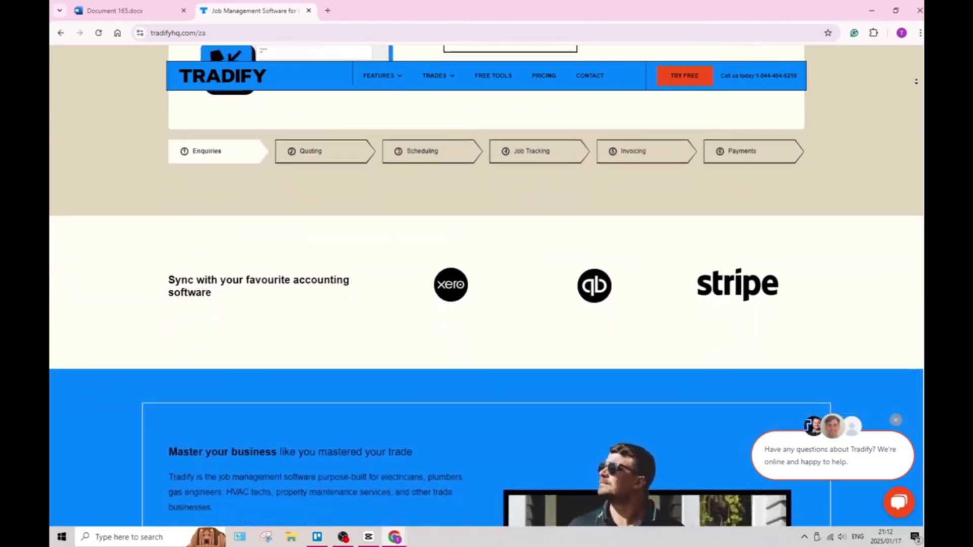
{"action": "scroll", "coordinate": [487, 304], "scroll_direction": "down", "scroll_amount": 2}
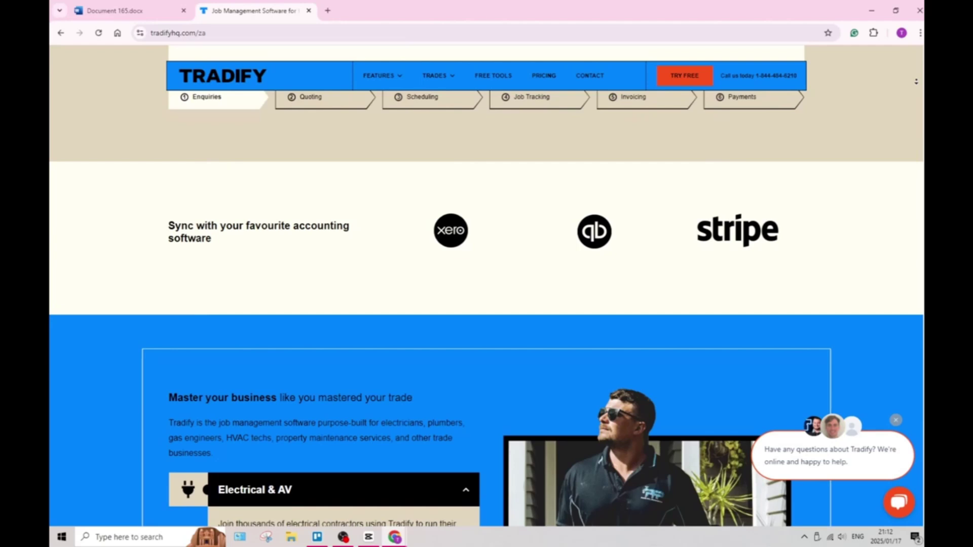
{"action": "scroll", "coordinate": [487, 304], "scroll_direction": "down", "scroll_amount": 2}
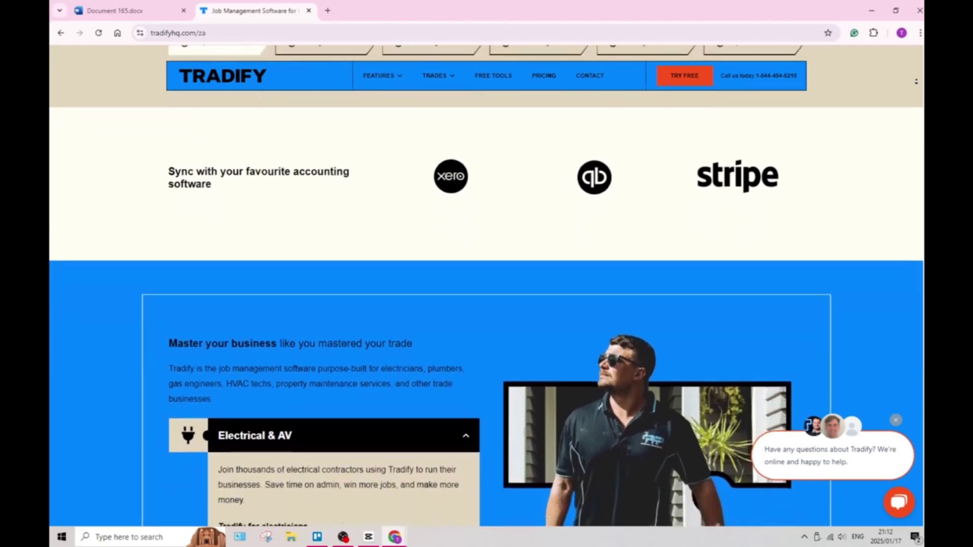
{"action": "scroll", "coordinate": [486, 305], "scroll_direction": "down", "scroll_amount": 2}
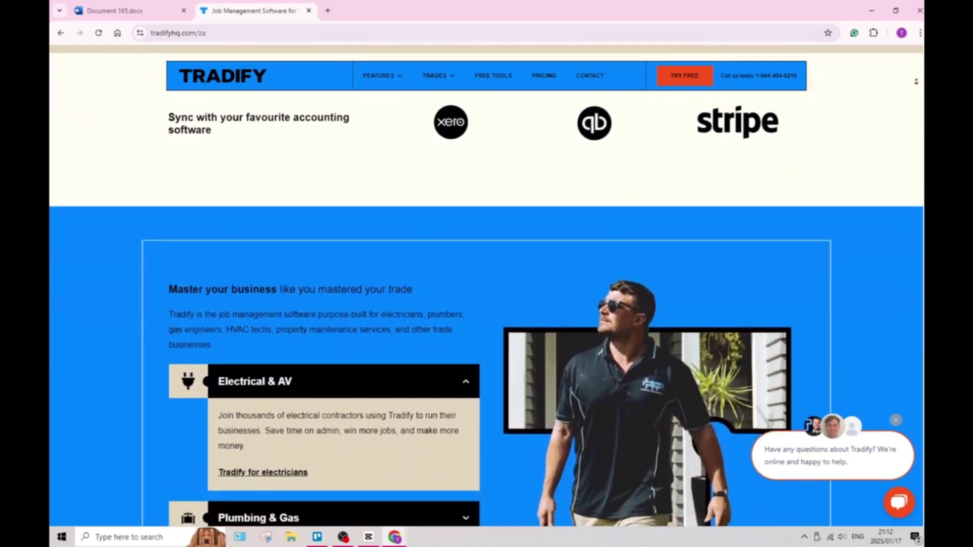
{"action": "scroll", "coordinate": [487, 304], "scroll_direction": "down", "scroll_amount": 2}
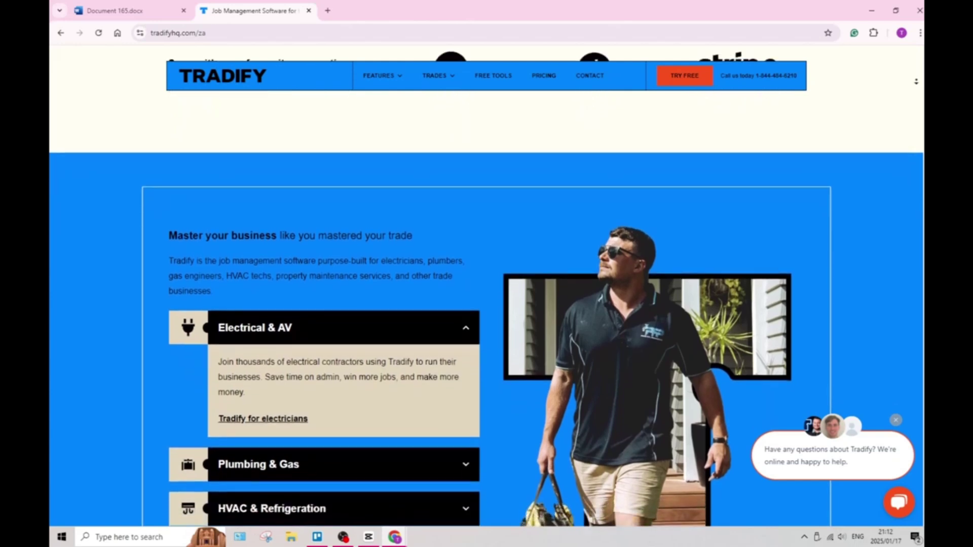
{"action": "scroll", "coordinate": [486, 304], "scroll_direction": "down", "scroll_amount": 2}
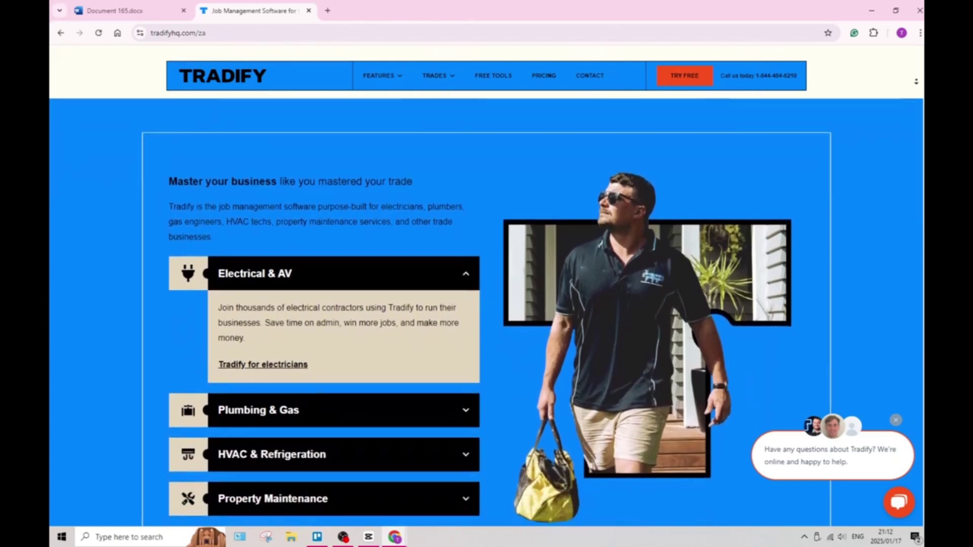
{"action": "scroll", "coordinate": [487, 304], "scroll_direction": "down", "scroll_amount": 2}
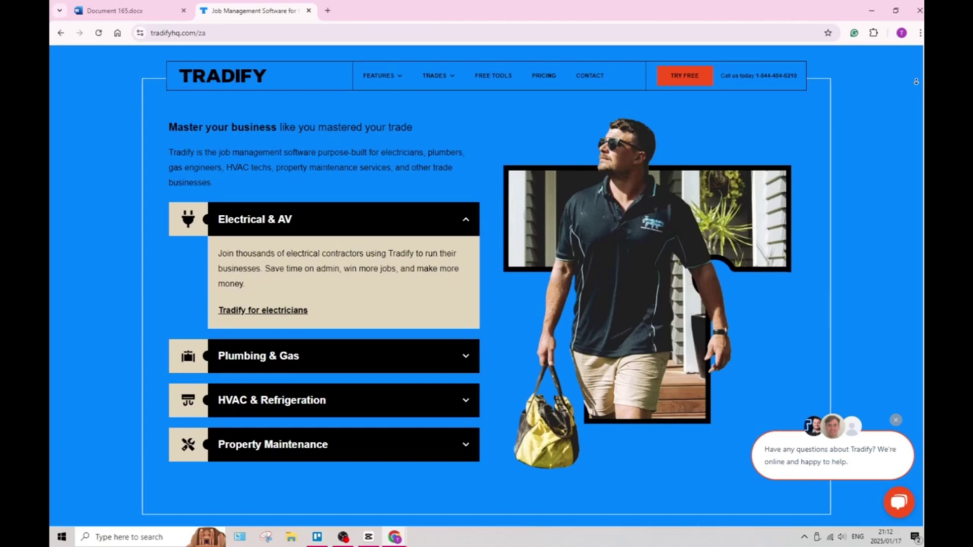
{"action": "scroll", "coordinate": [487, 304], "scroll_direction": "down", "scroll_amount": 2}
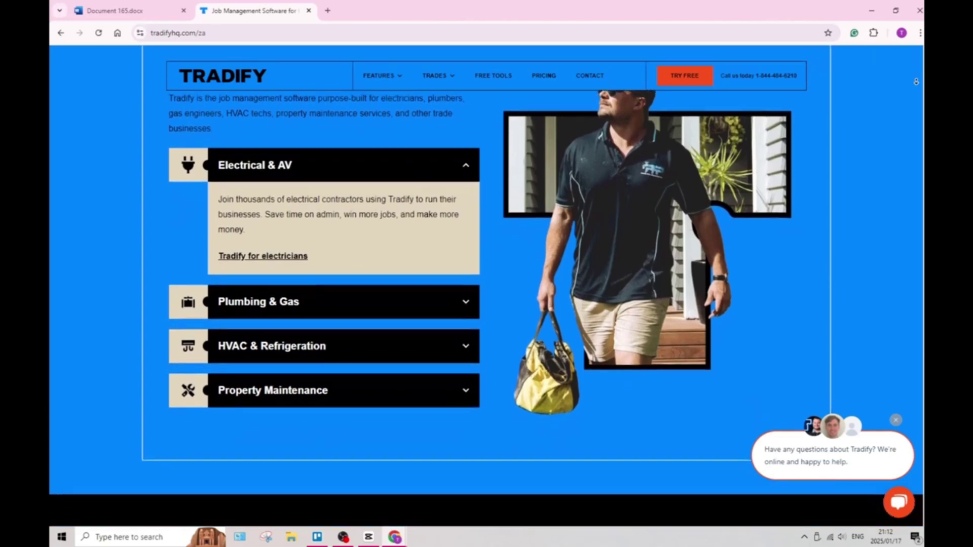
{"action": "scroll", "coordinate": [486, 304], "scroll_direction": "down", "scroll_amount": 2}
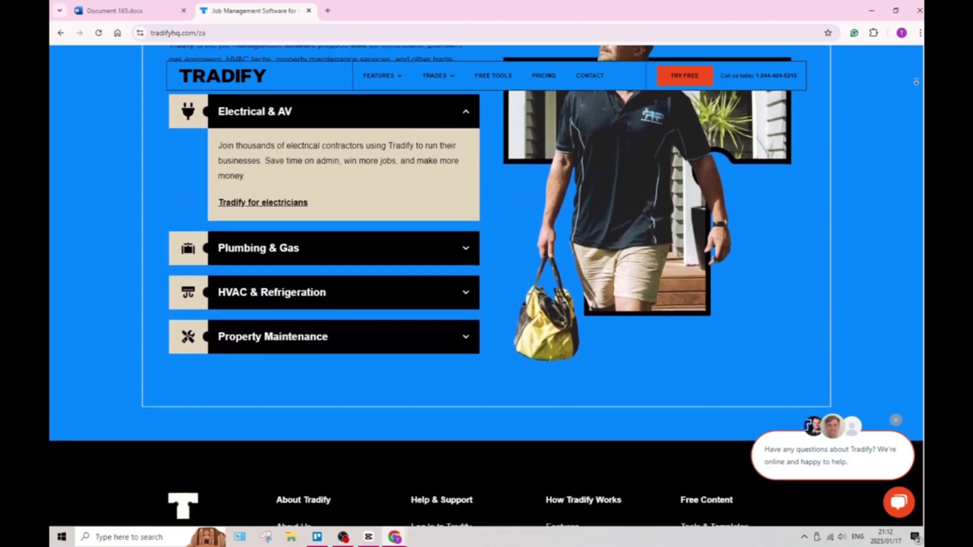
{"action": "scroll", "coordinate": [487, 304], "scroll_direction": "down", "scroll_amount": 2}
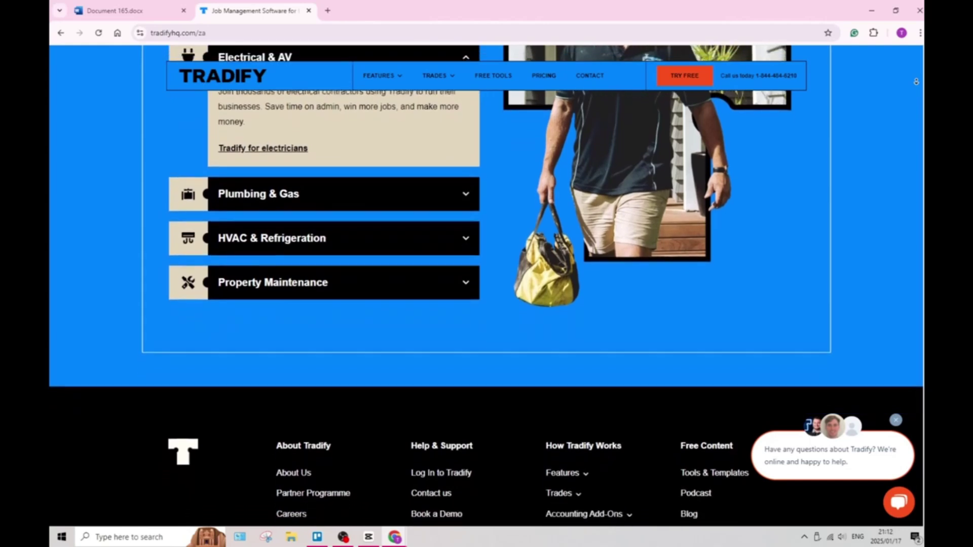
{"action": "scroll", "coordinate": [486, 304], "scroll_direction": "down", "scroll_amount": 2}
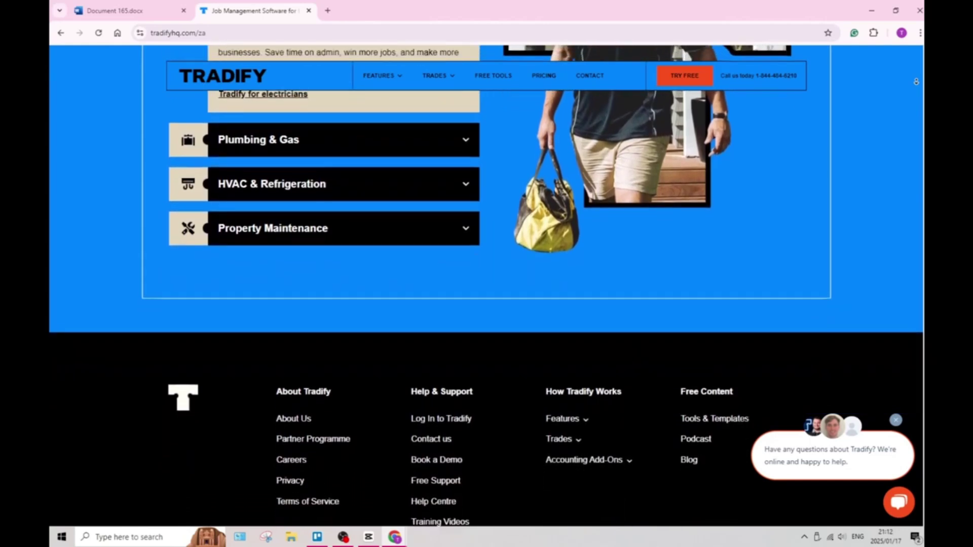
{"action": "scroll", "coordinate": [486, 304], "scroll_direction": "down", "scroll_amount": 2}
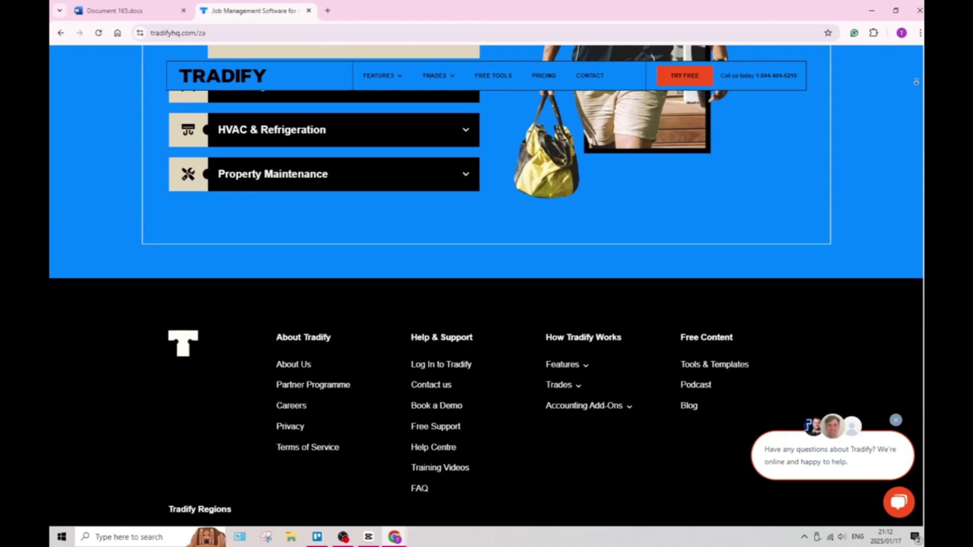